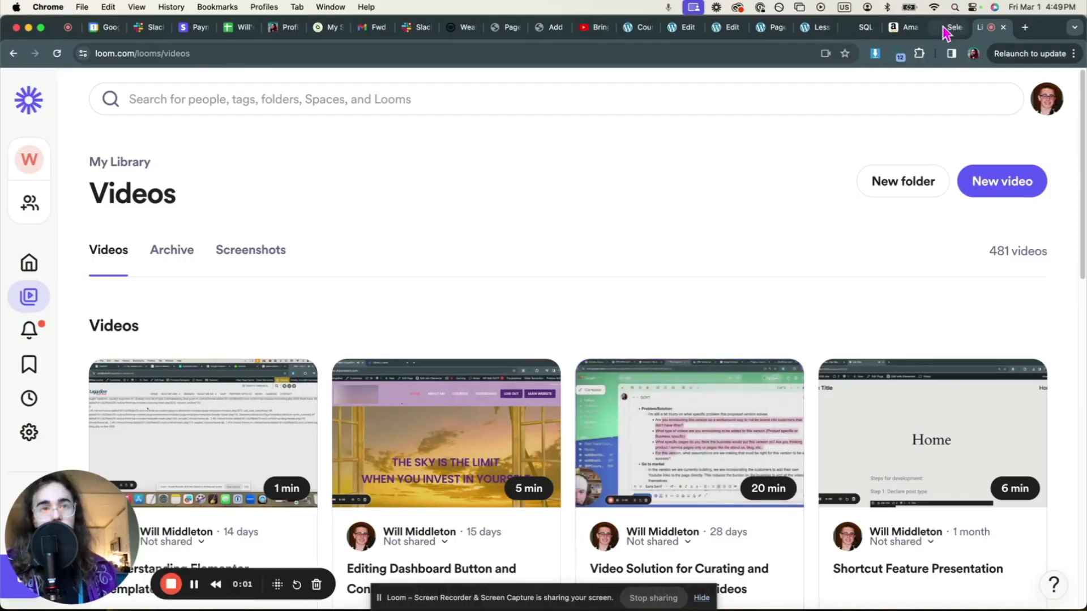
- Return to the wp_posts table results in Adminer, then bring the Local site manager forward
click(945, 28)
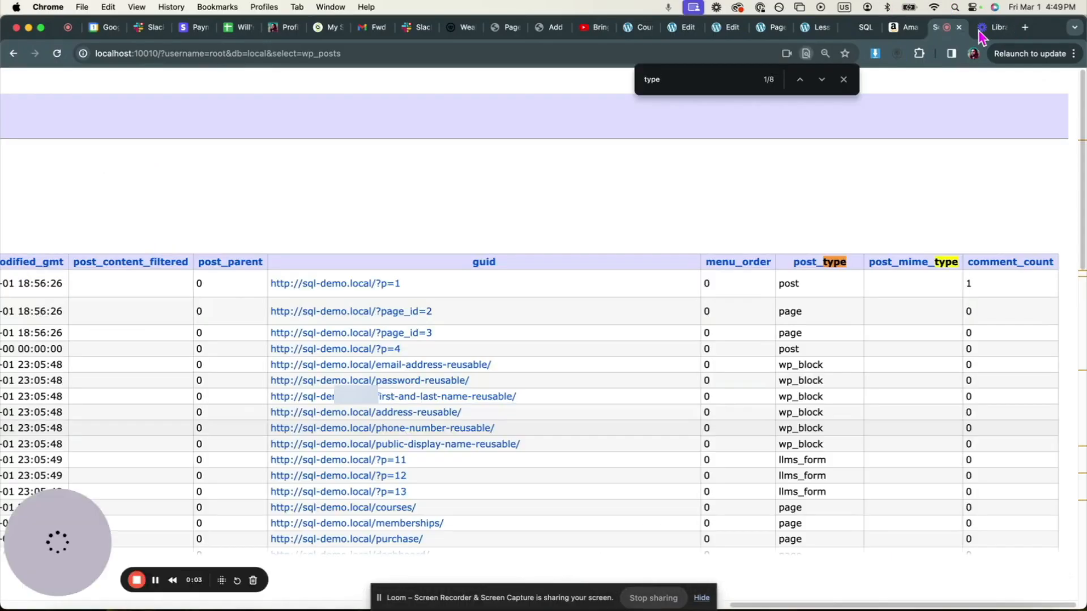
click(982, 34)
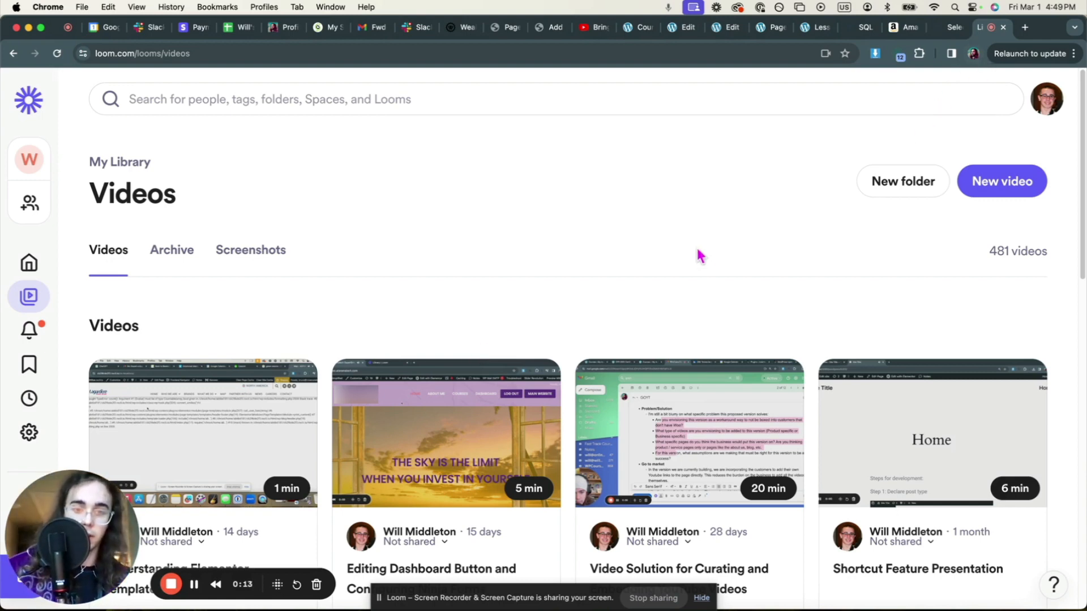
click(936, 30)
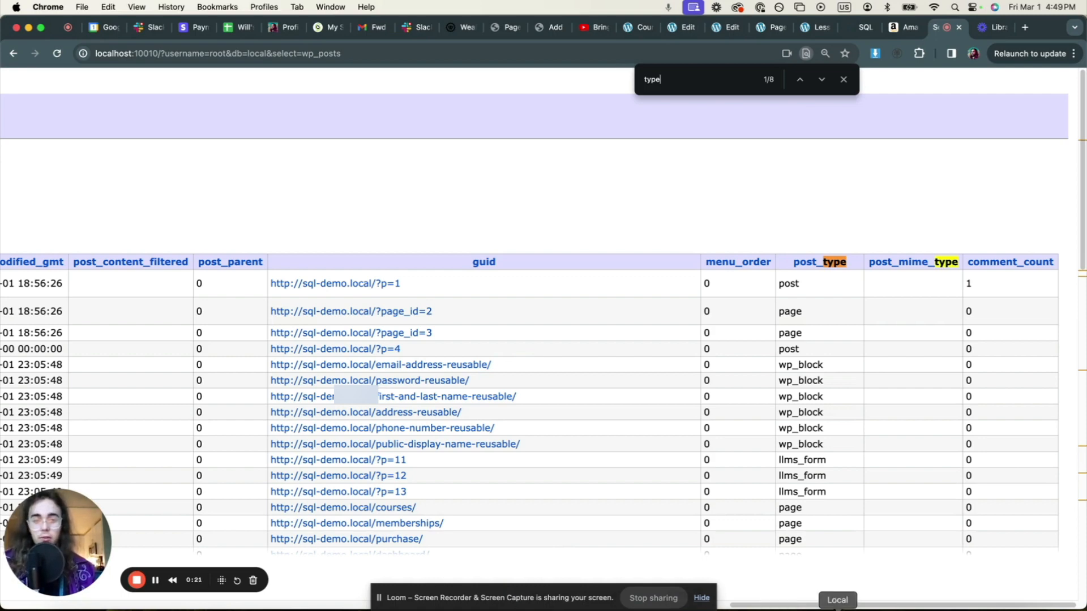
click(837, 609)
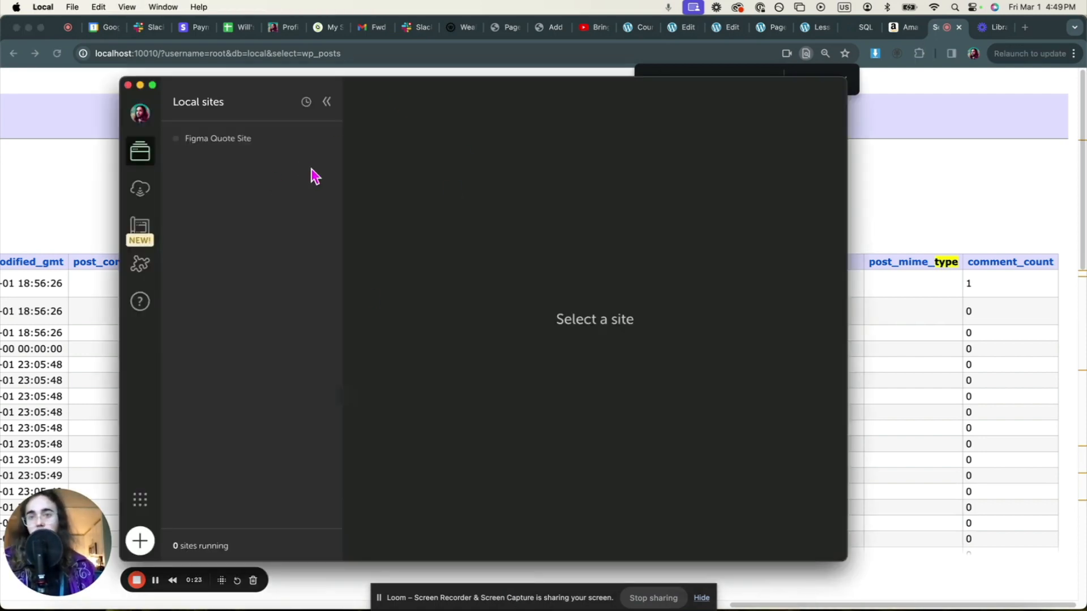
- Start a new WordPress site in Local named 'SQL Demo 2' using the Preferred environment
click(139, 540)
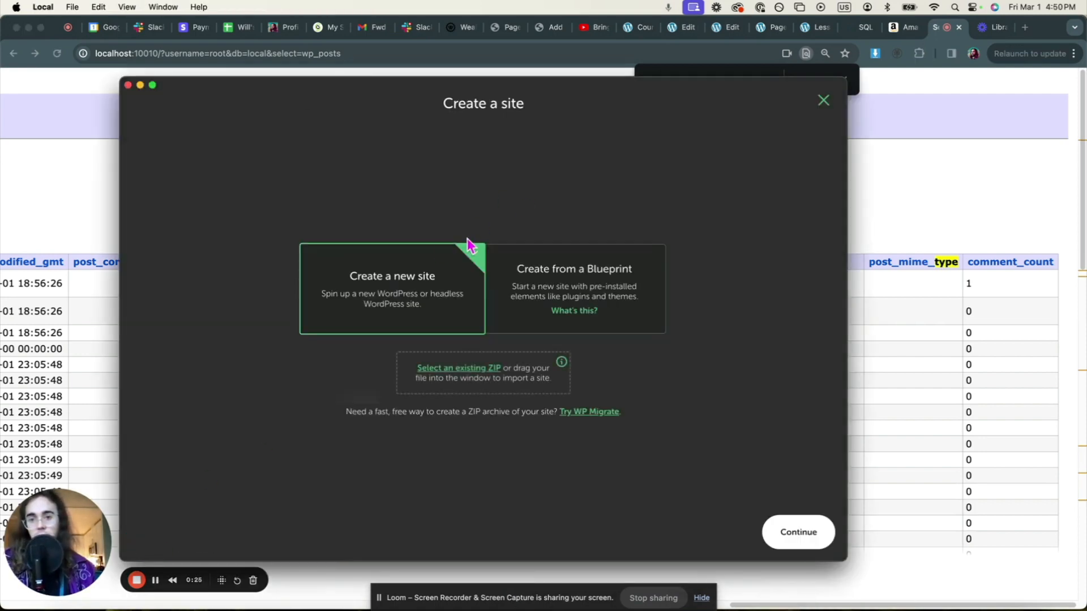
click(793, 531)
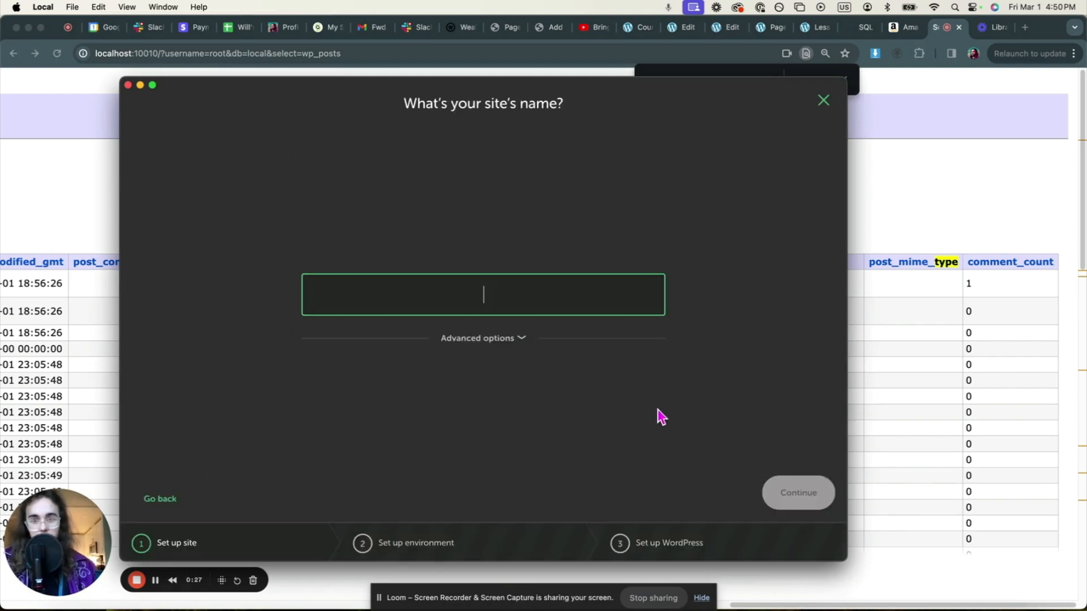
text(SQL Demo 2)
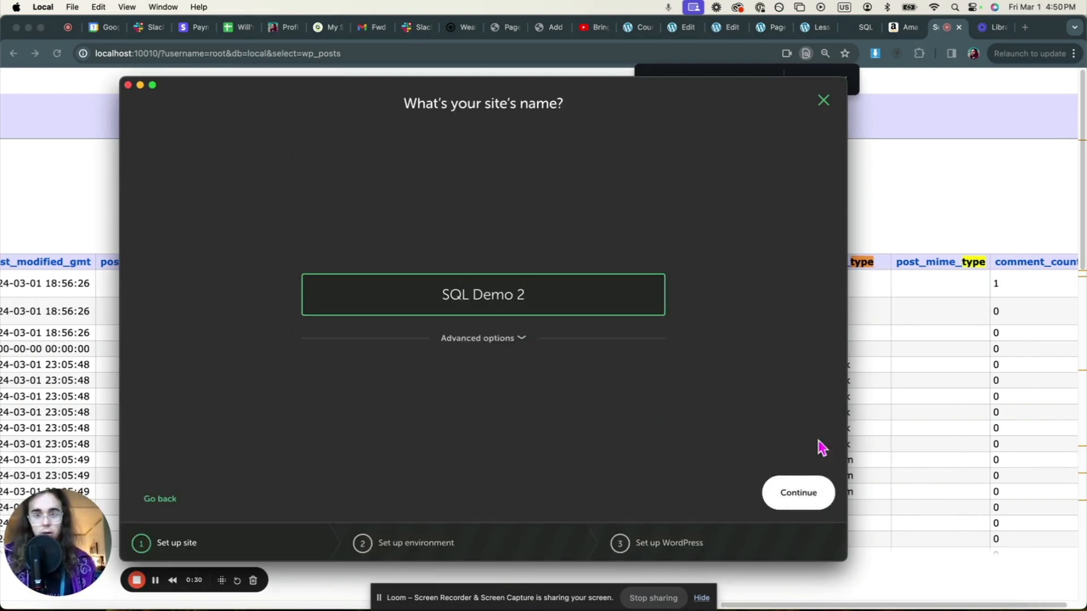
click(821, 505)
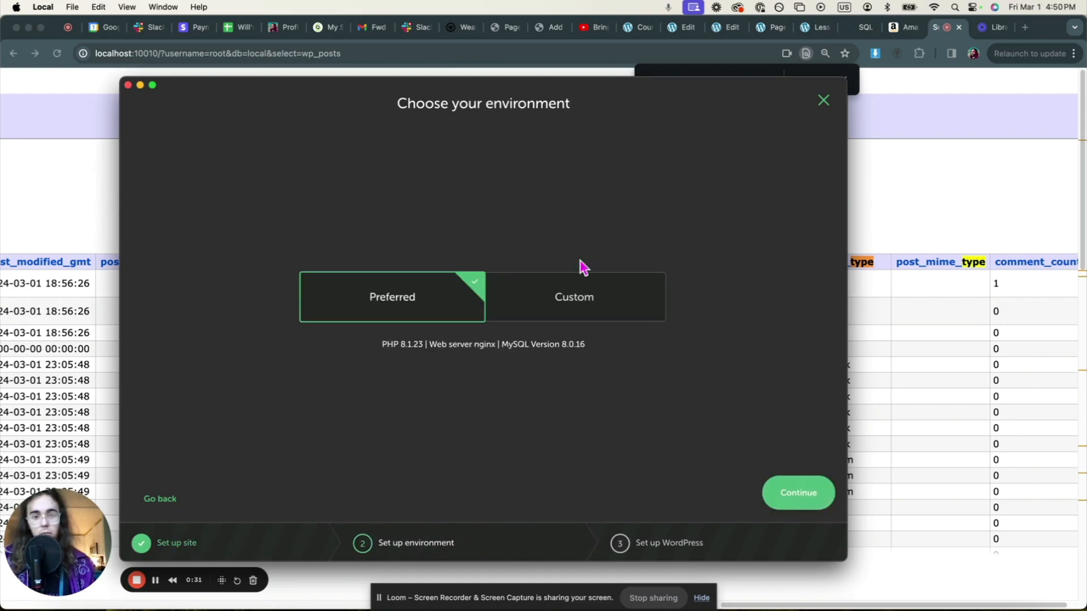
click(817, 509)
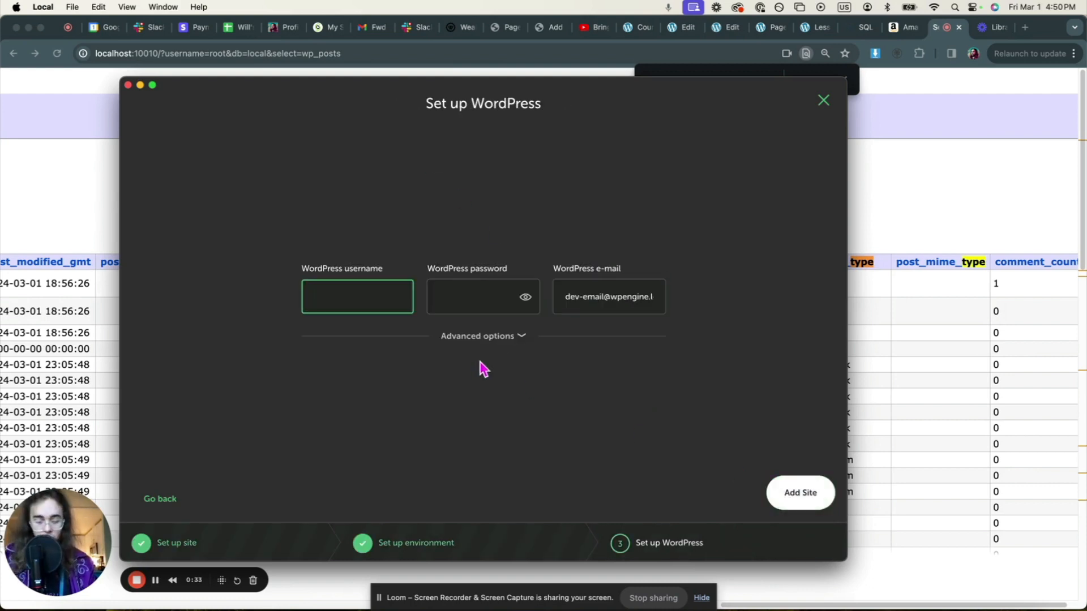
- Enter the admin username, password and e-mail, and add the site
text(username)
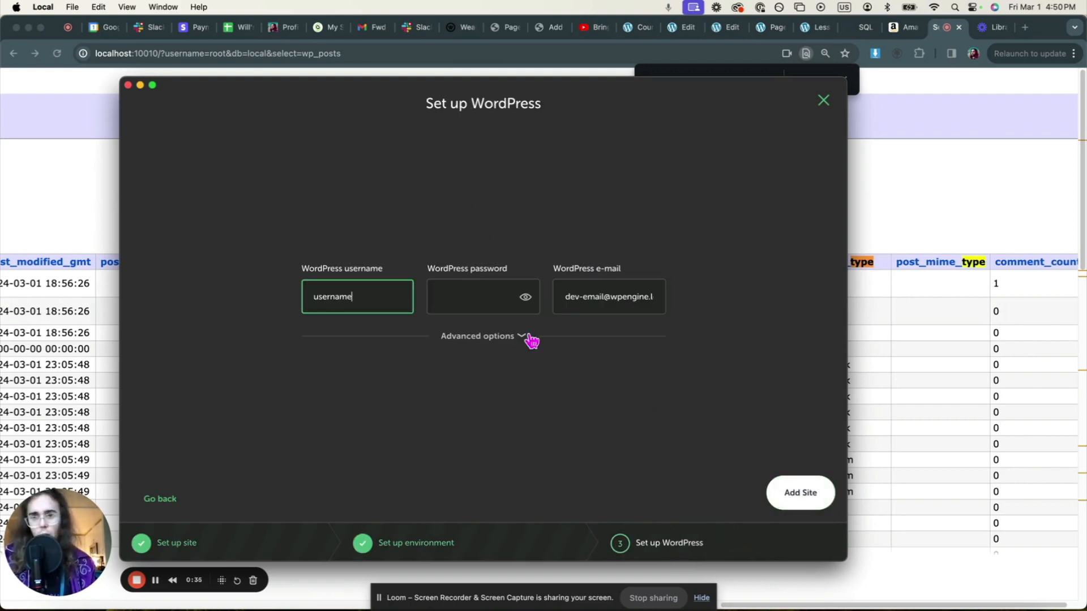
click(473, 292)
text(password)
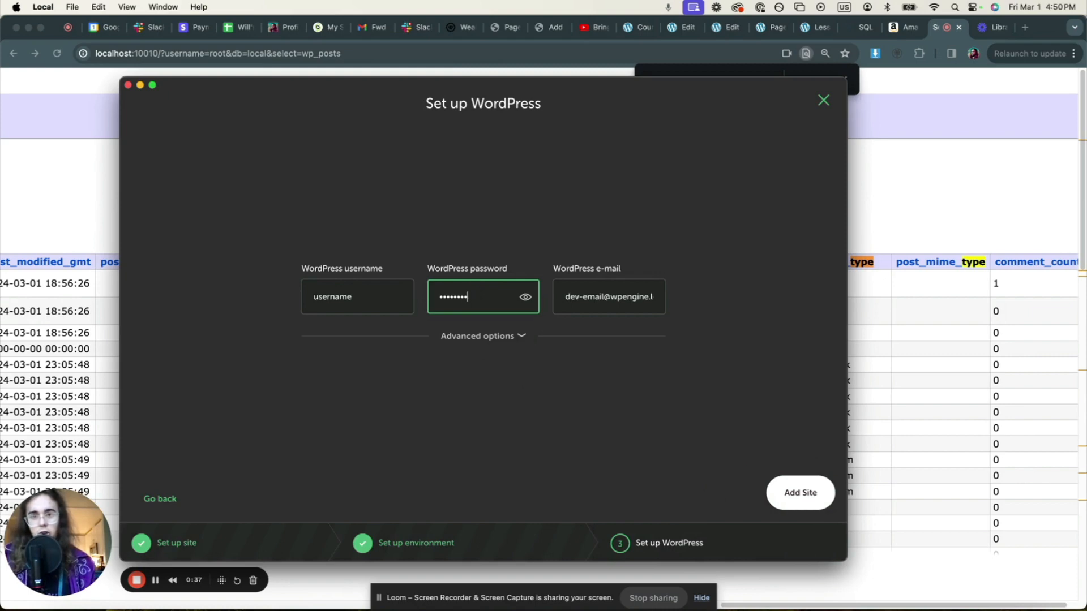
click(525, 298)
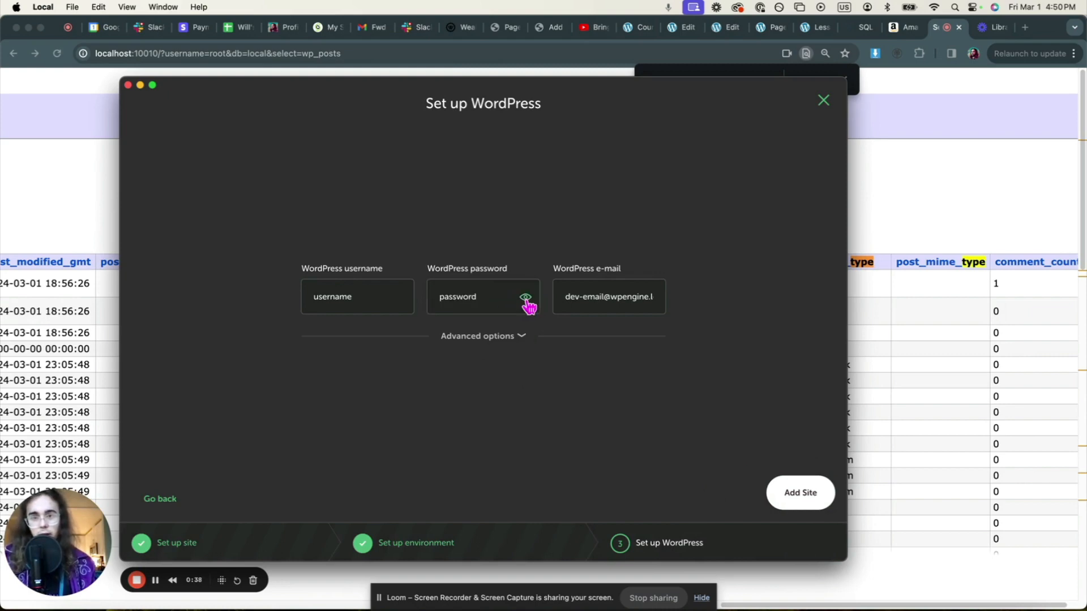
triple_click(601, 299)
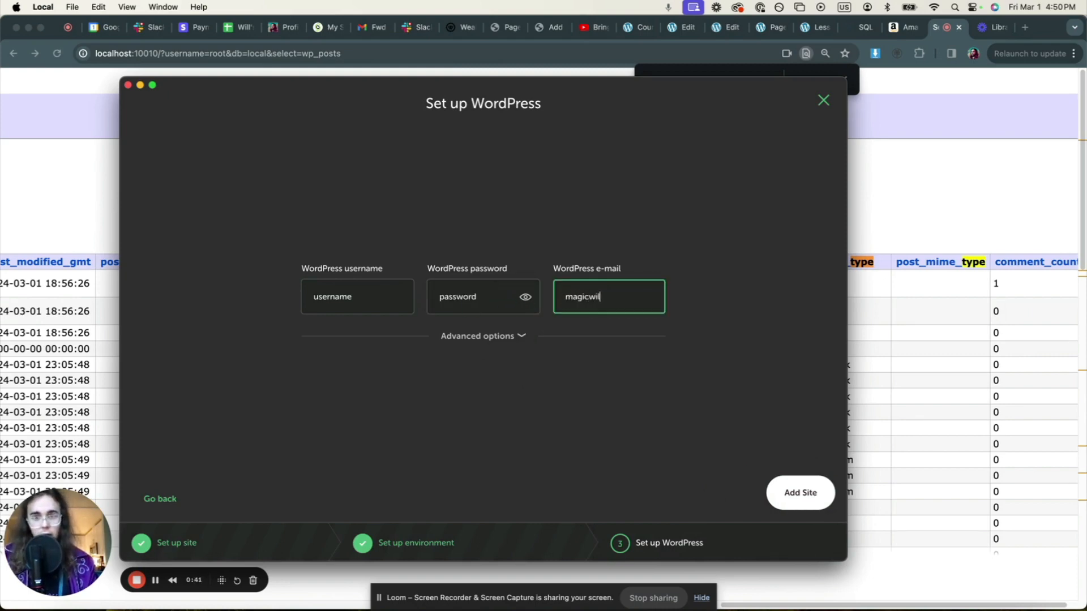
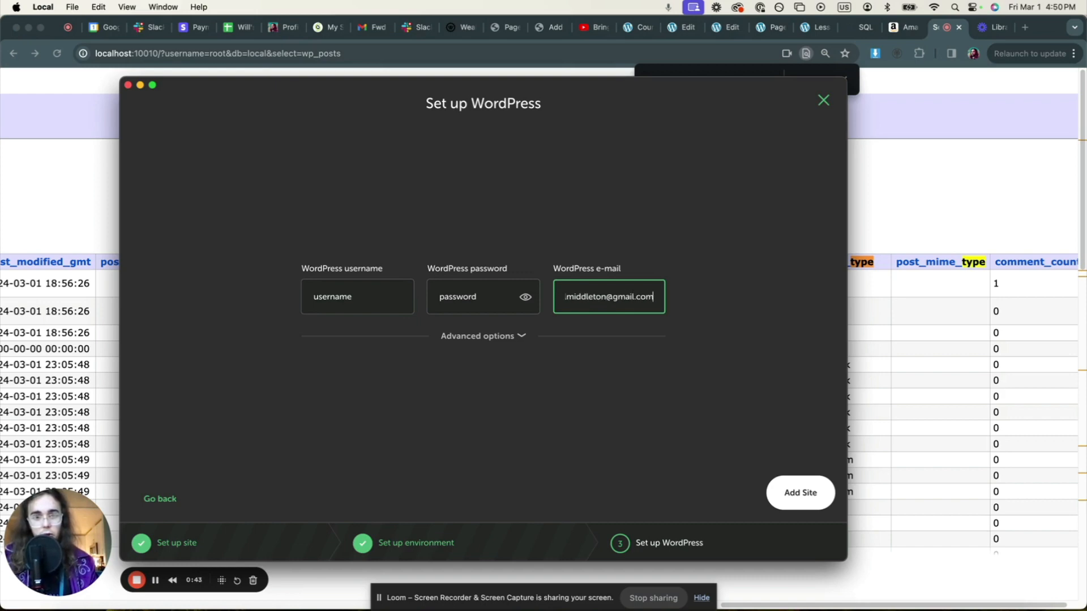
click(793, 495)
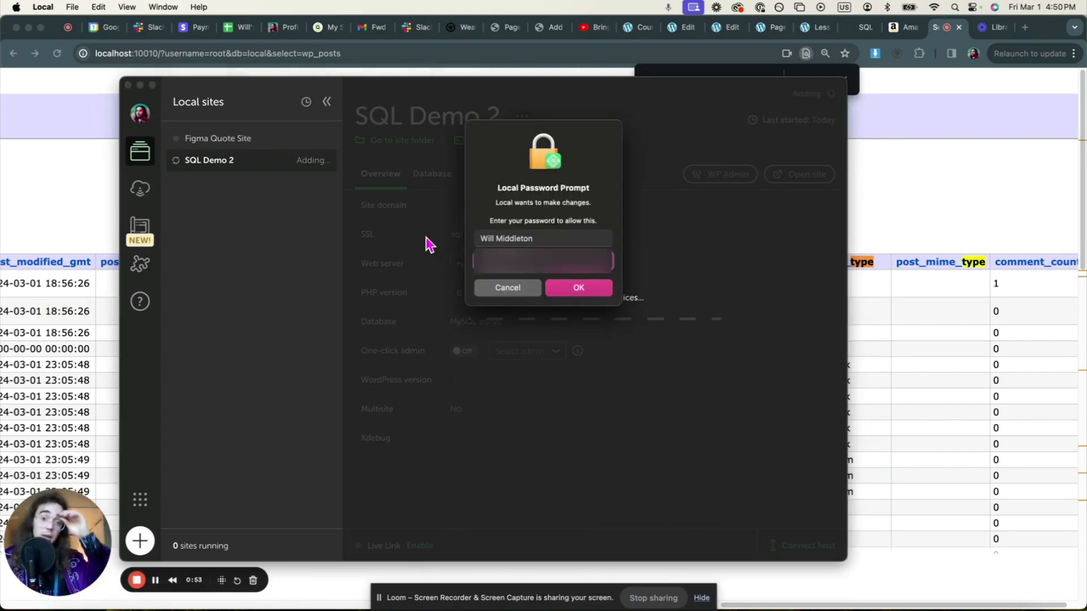
- Authorize with the system password so SQL Demo 2 finishes provisioning on WordPress 6.4.3
key(Return)
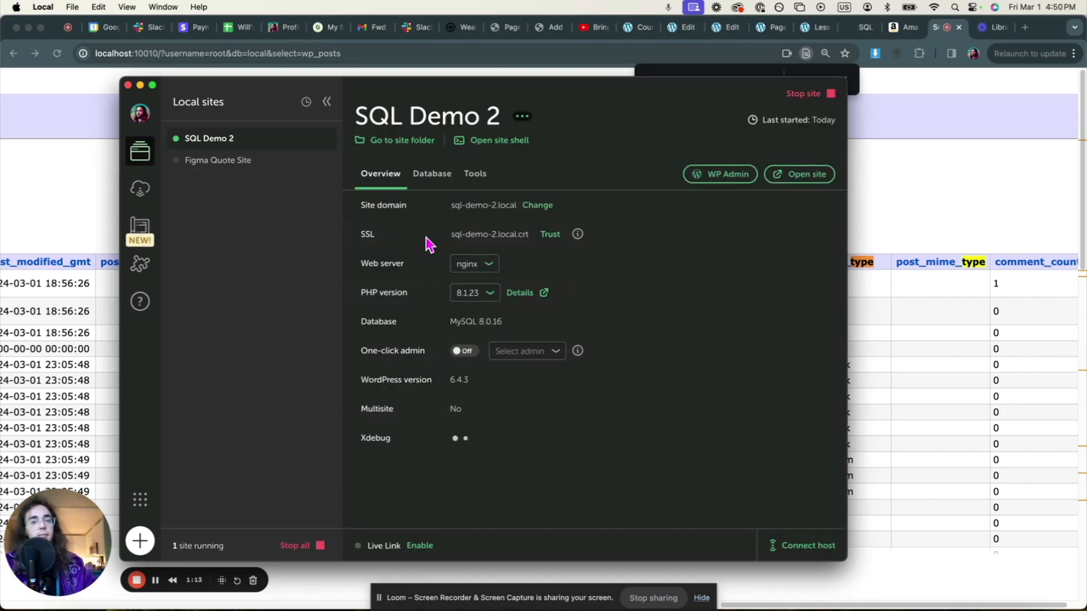
- Log into the SQL Demo 2 WordPress admin with the site's username and password
click(719, 176)
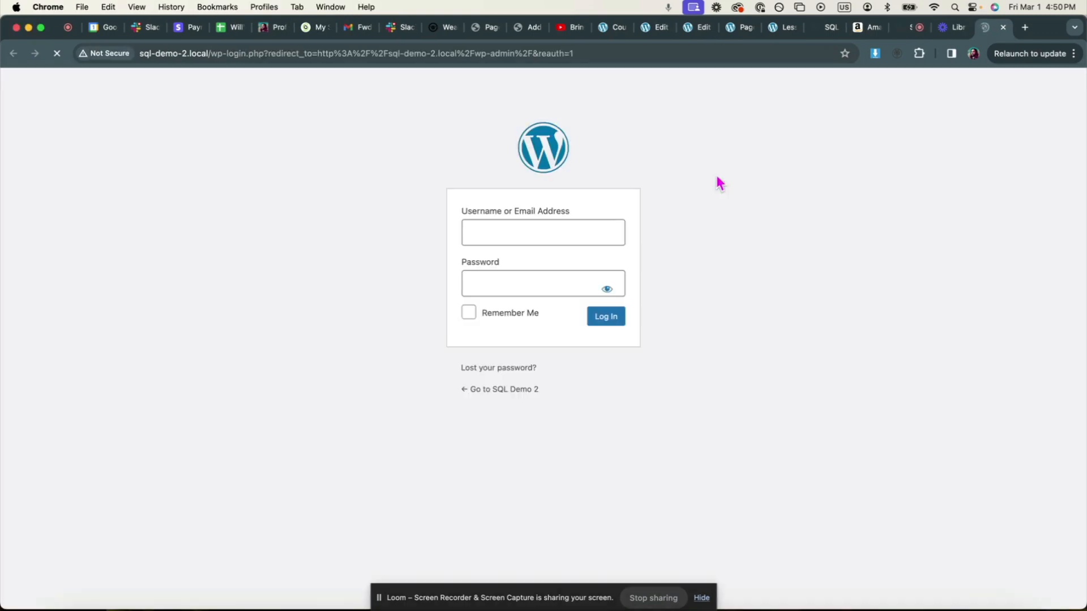
click(487, 227)
text(username)
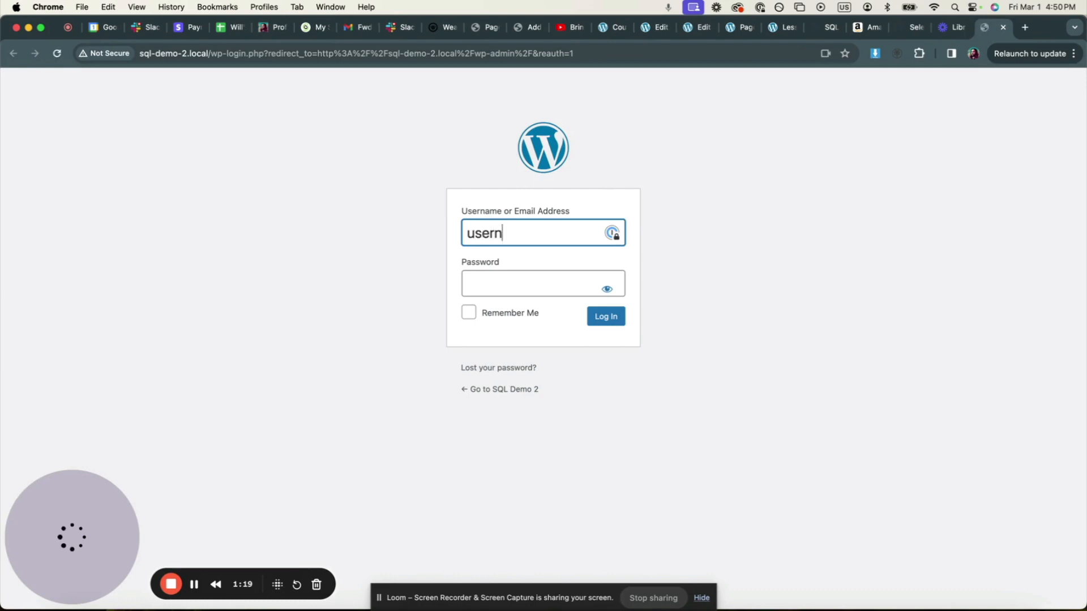
click(474, 280)
text(password)
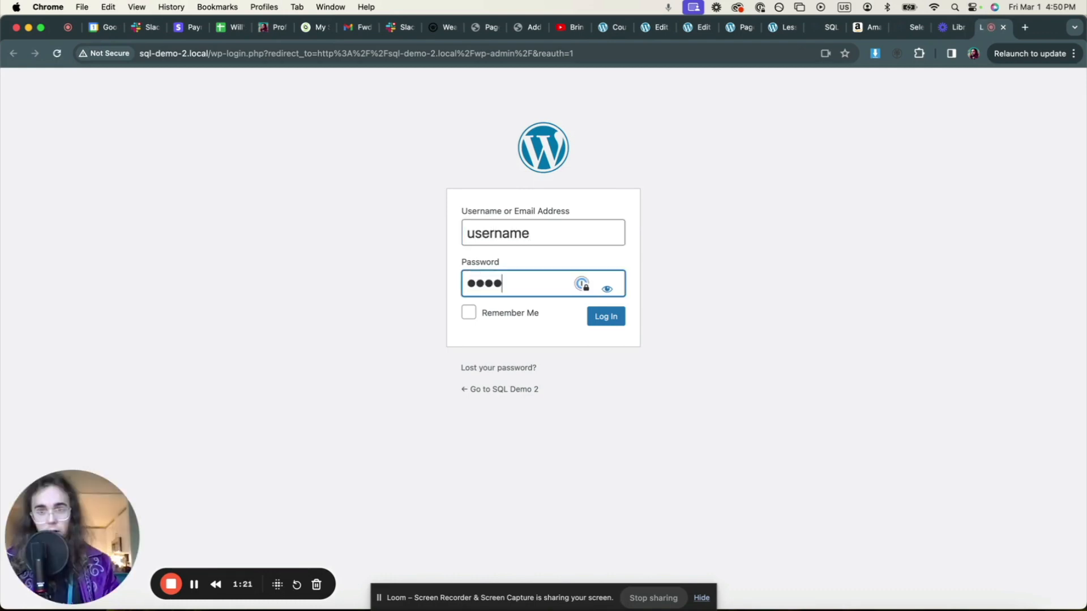
key(Return)
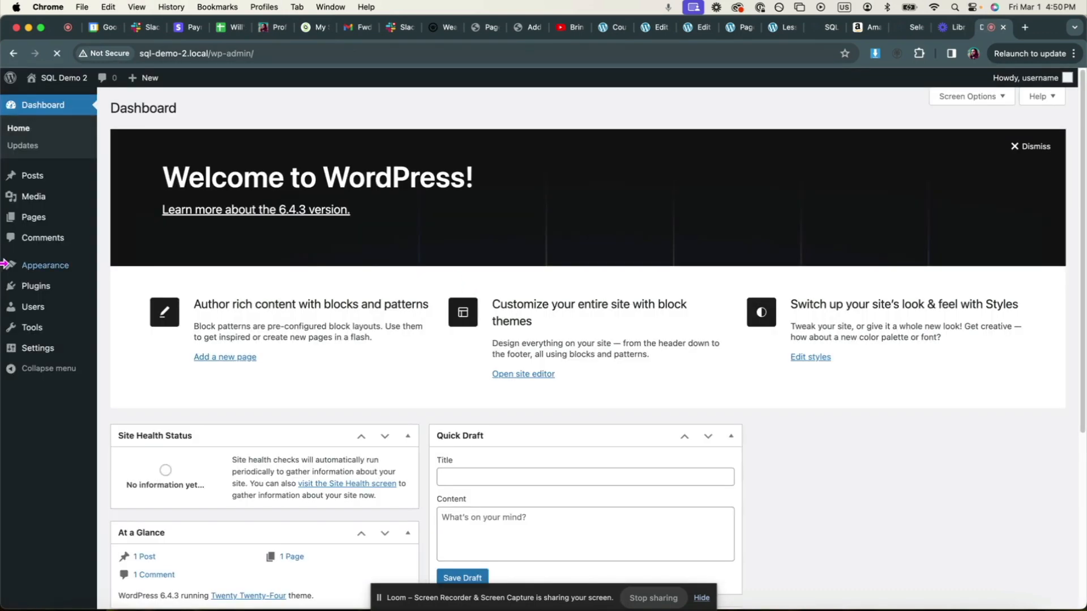
- Search the plugin directory for 'lifterlms', install LifterLMS and activate it
mouse_move(91, 289)
click(116, 305)
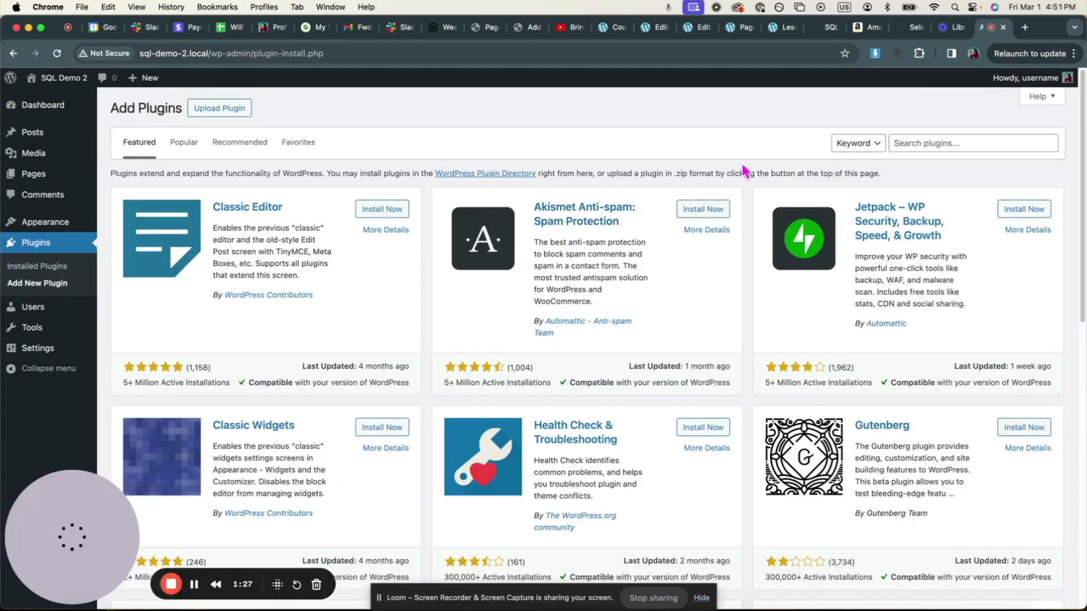
click(235, 111)
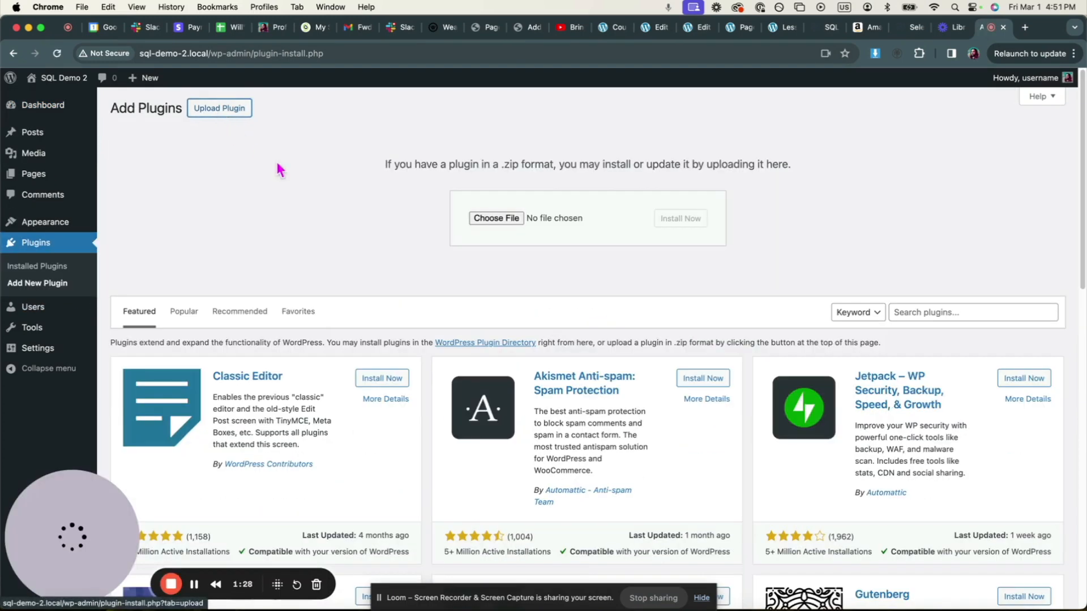
click(952, 314)
text(lifte)
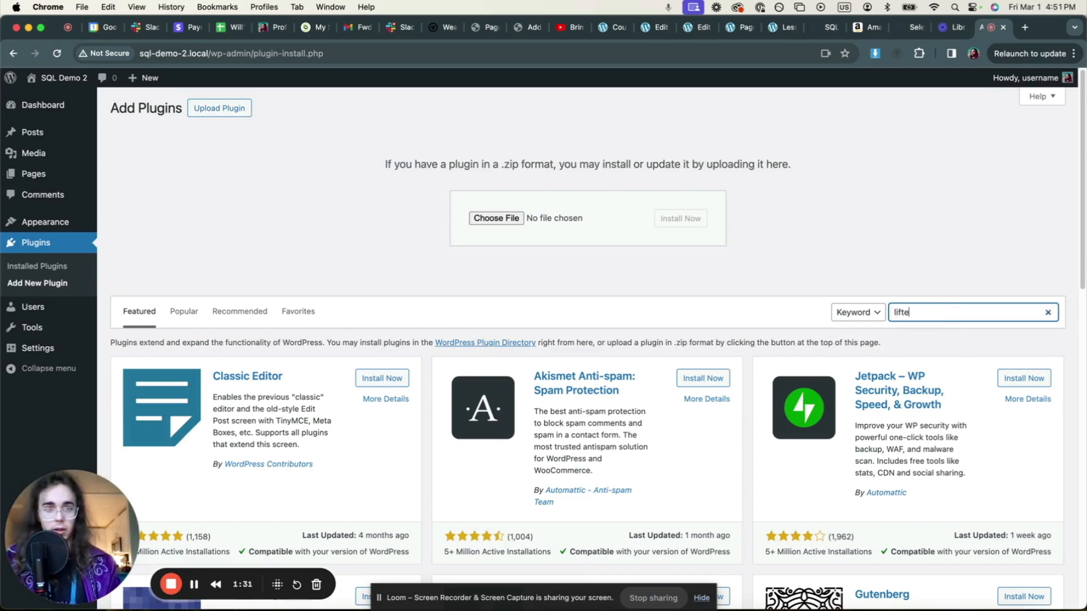
text(rlms)
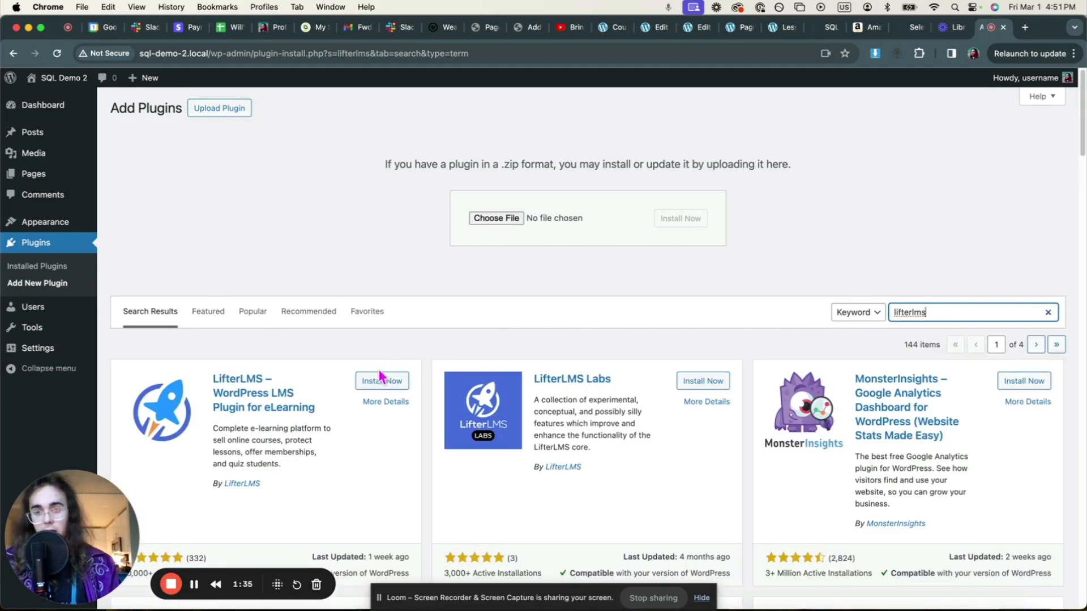
click(381, 380)
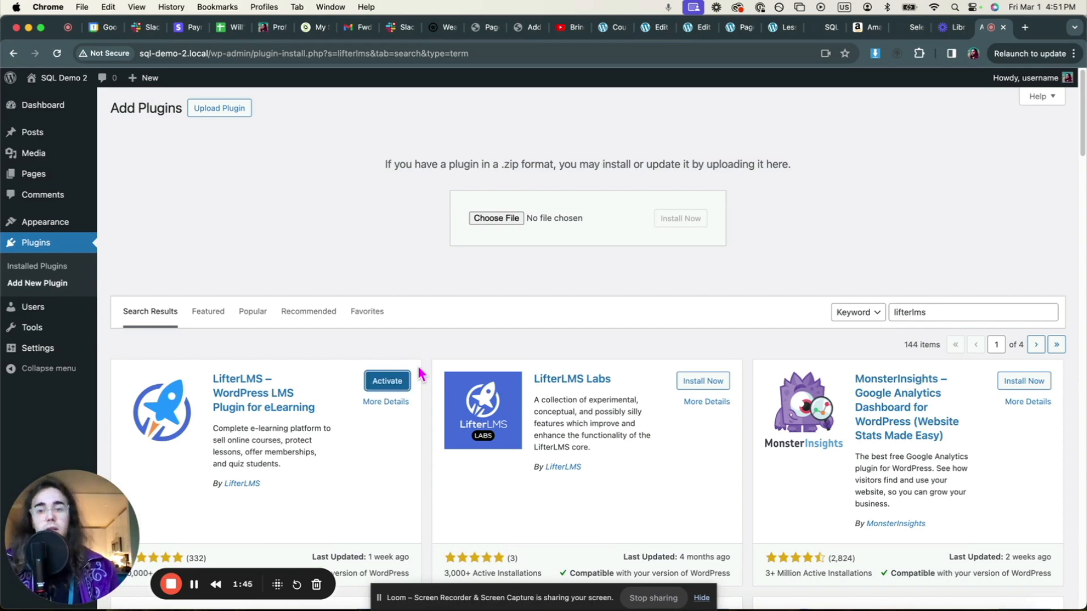
click(400, 381)
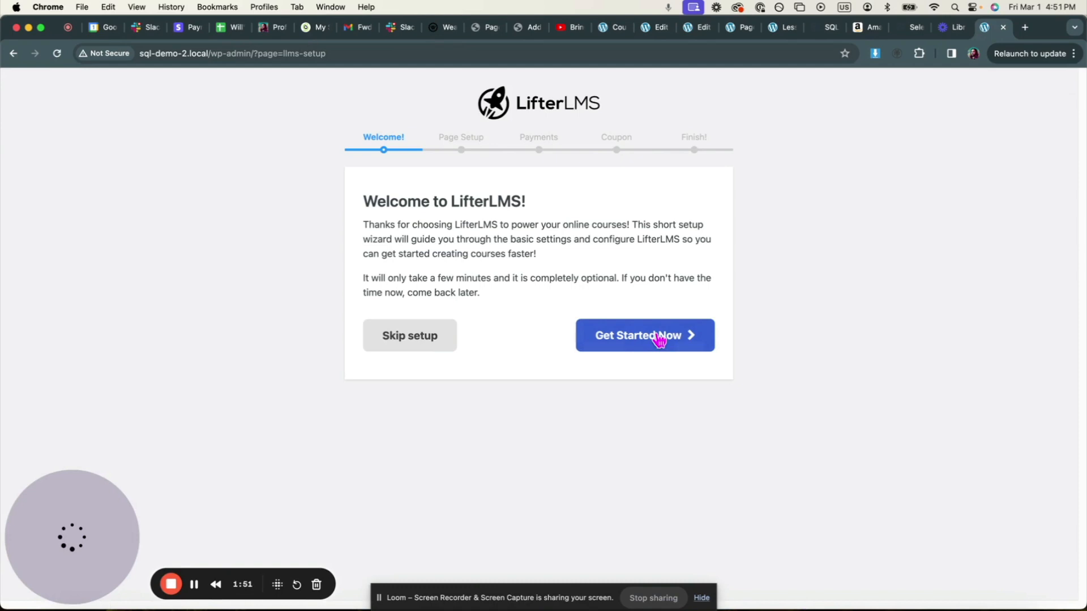
- Run the LifterLMS setup wizard, saving pages and payments and declining the usage-sharing coupon
click(660, 337)
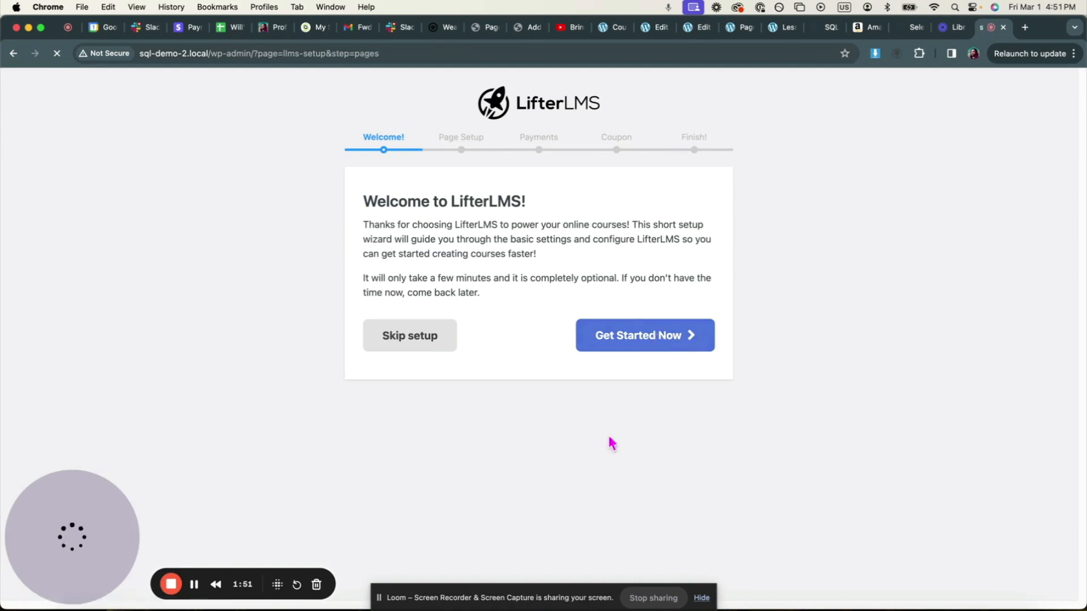
scroll(626, 481, down, 1)
click(677, 538)
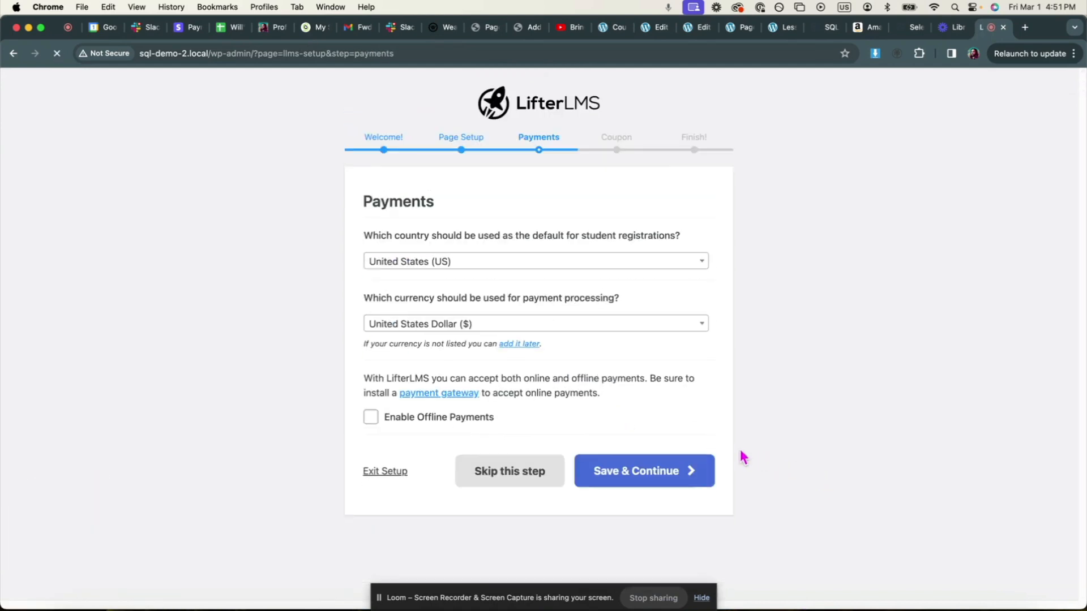
click(667, 477)
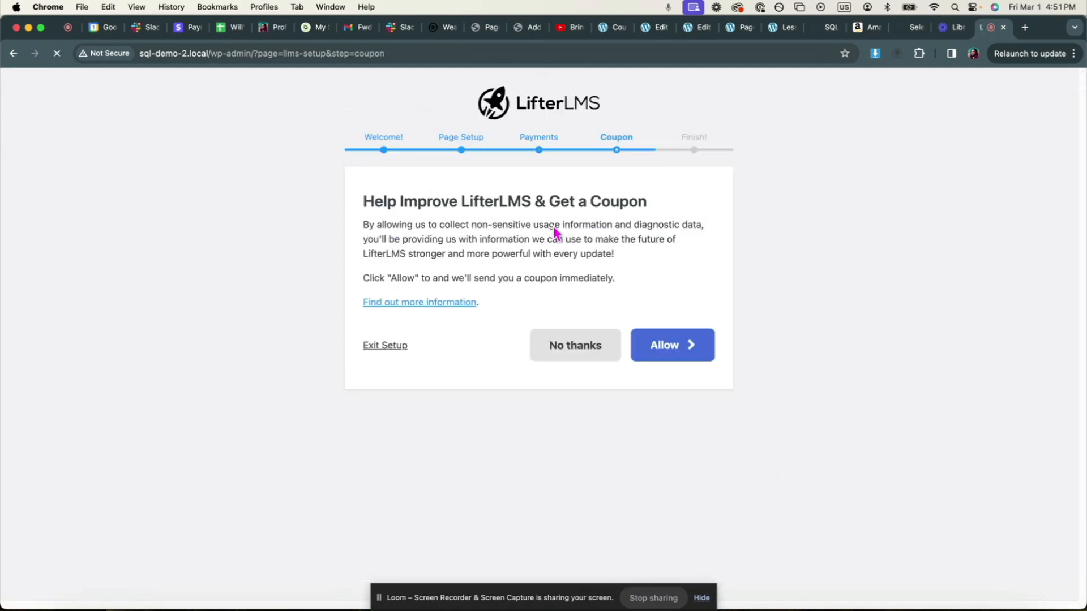
click(618, 357)
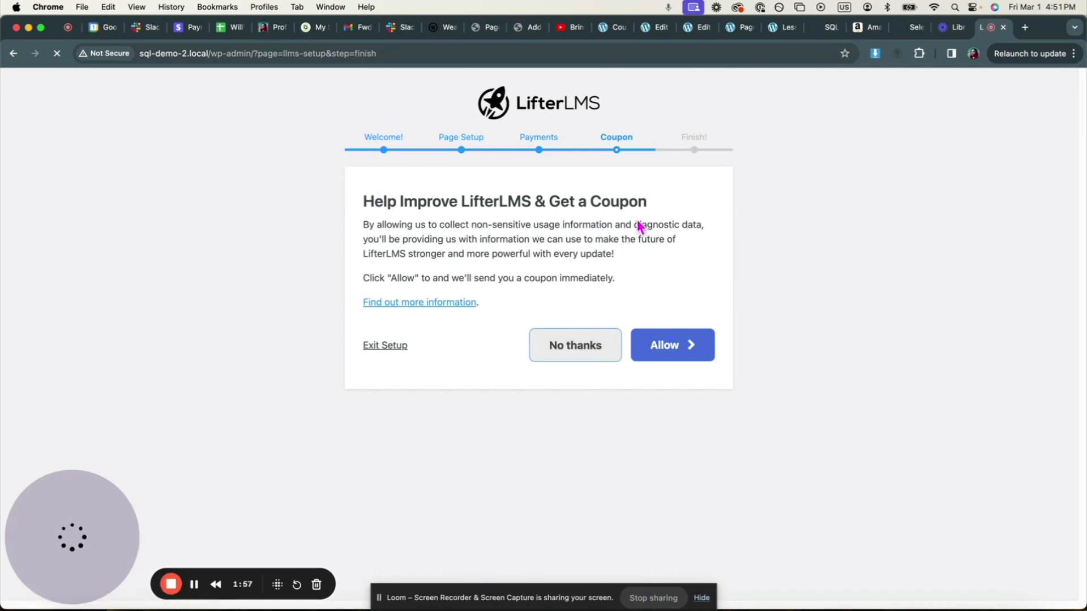
- Import the Quickstart Course, Free Course Lead Magnet Template and Course Template samples
click(704, 378)
scroll(736, 385, down, 1)
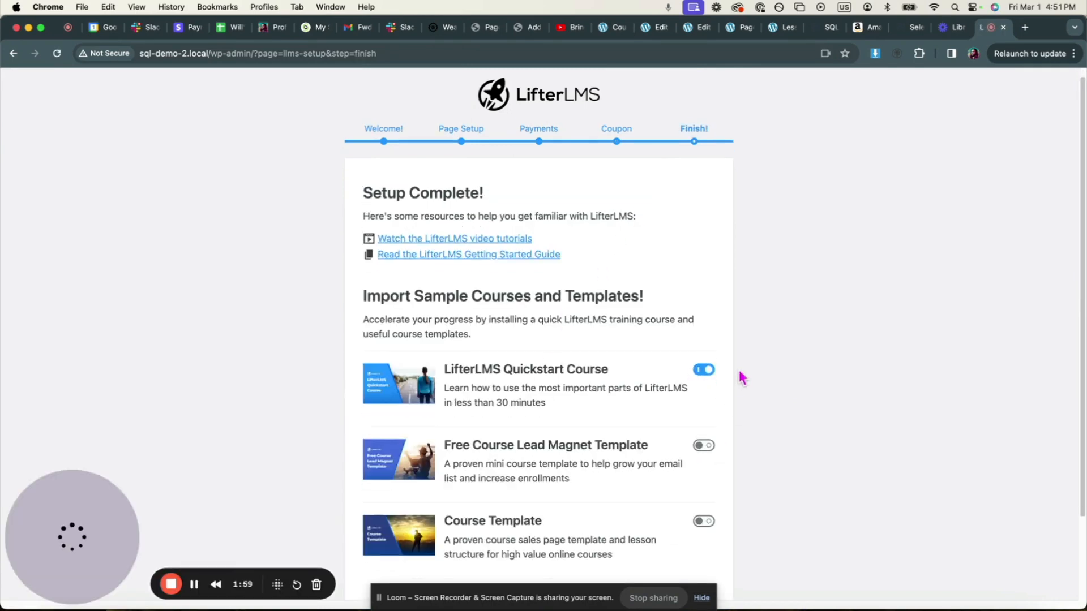
scroll(741, 376, down, 2)
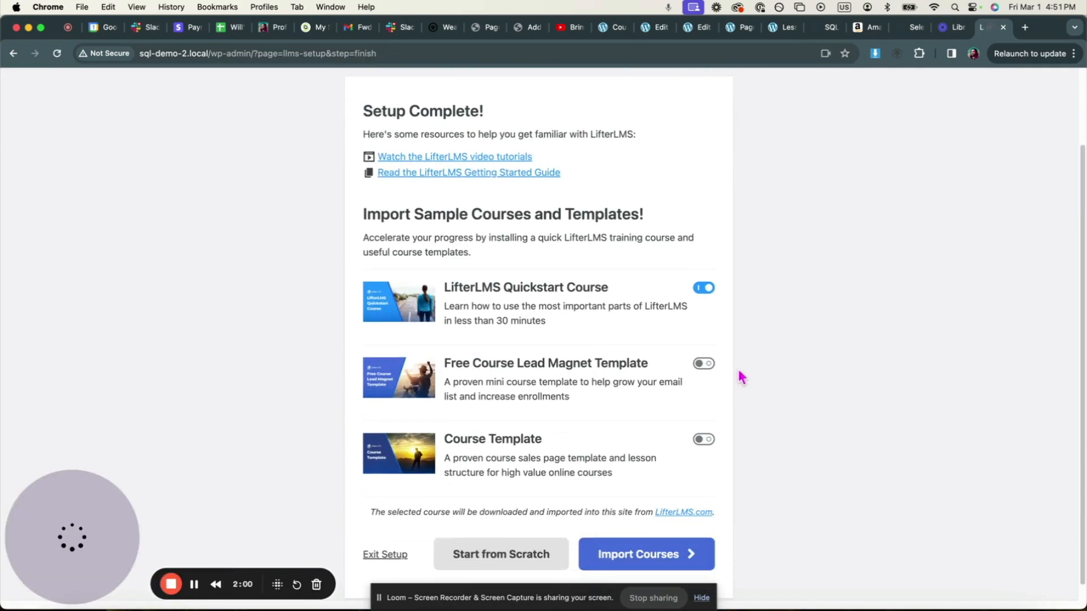
click(703, 374)
scroll(741, 407, down, 1)
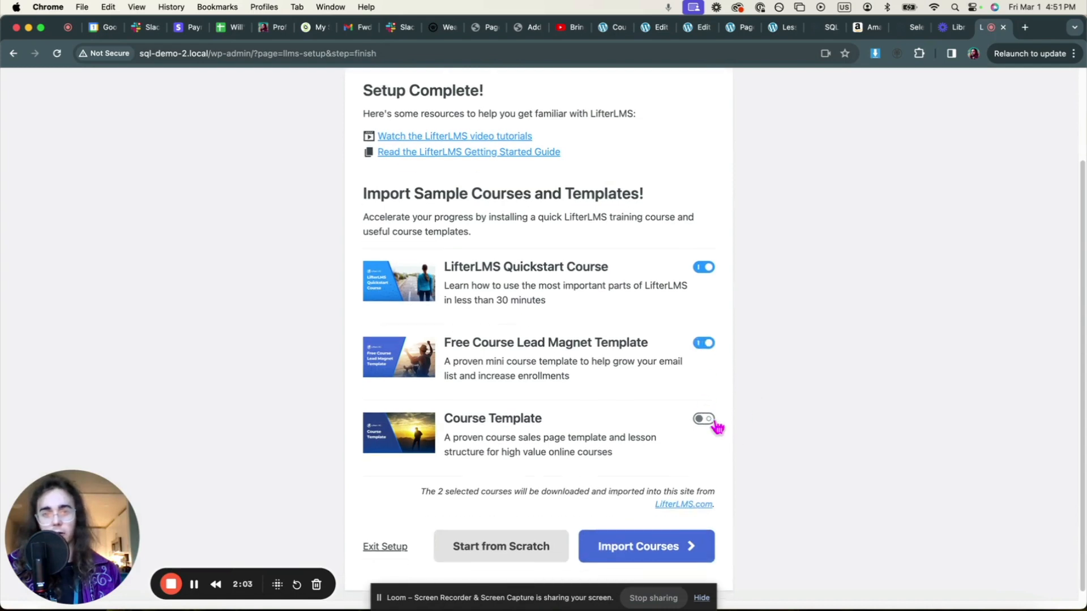
click(703, 419)
click(663, 554)
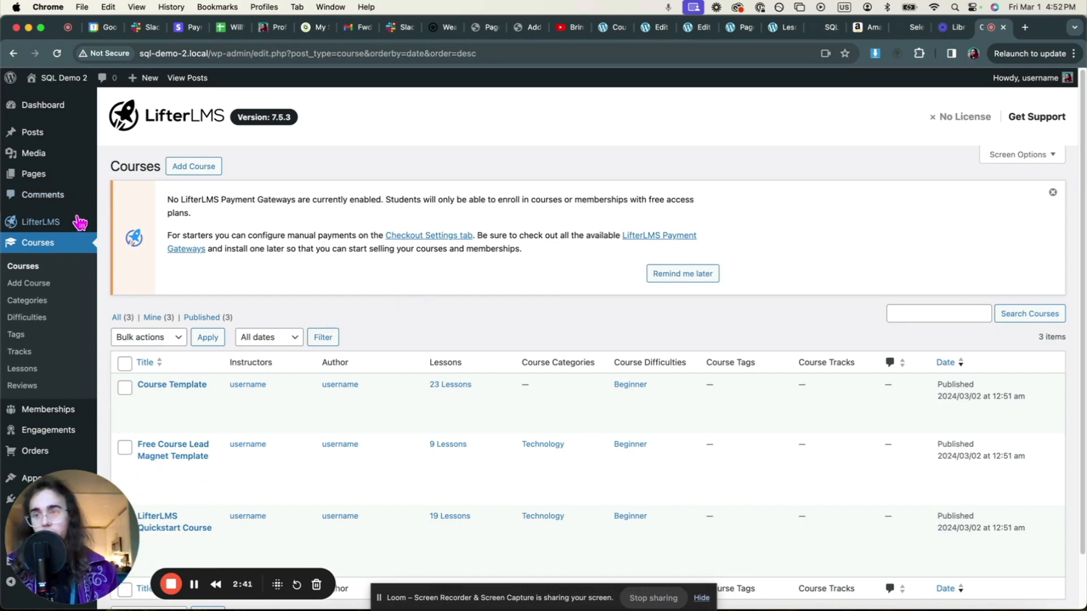
- Go to Plugins > Add New Plugin from the admin sidebar
scroll(80, 220, down, 2)
mouse_move(80, 223)
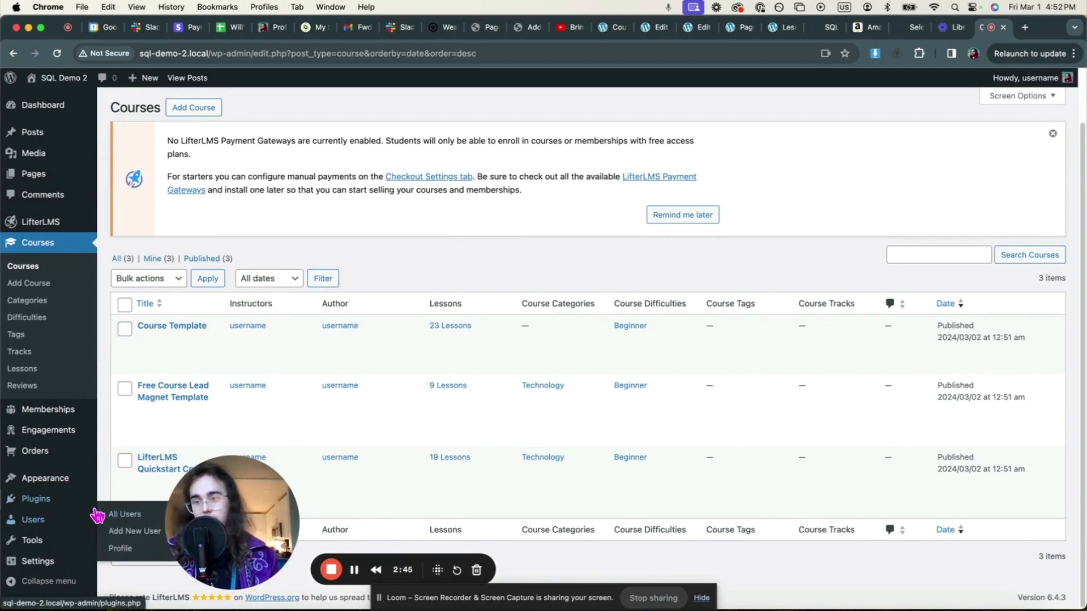
mouse_move(36, 499)
click(121, 518)
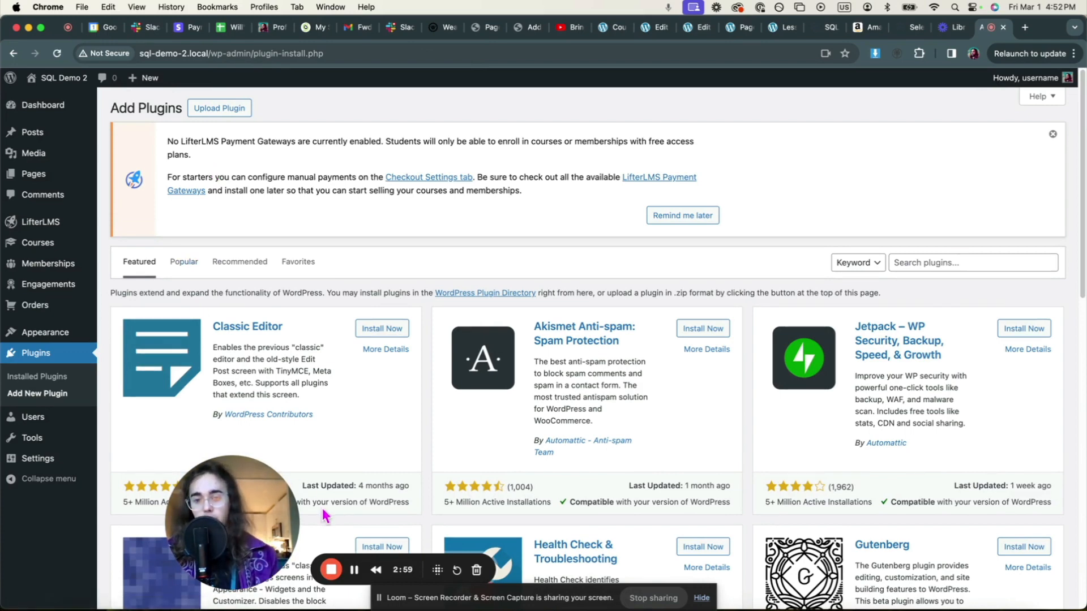
- Set up WP Fusion with Mailchimp, save its General Settings, and return to Local
click(355, 570)
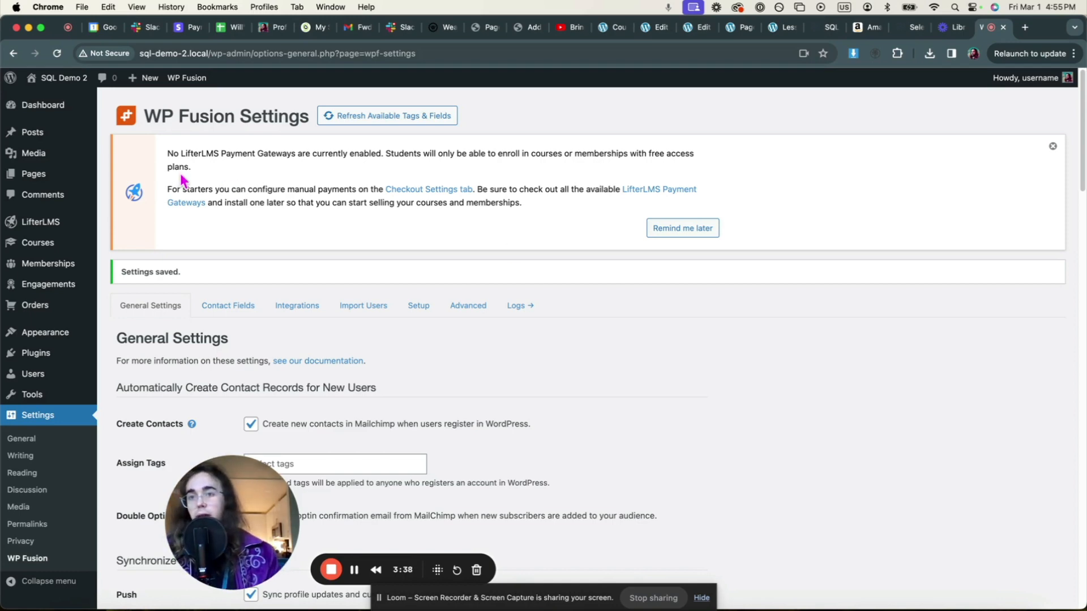
mouse_move(77, 180)
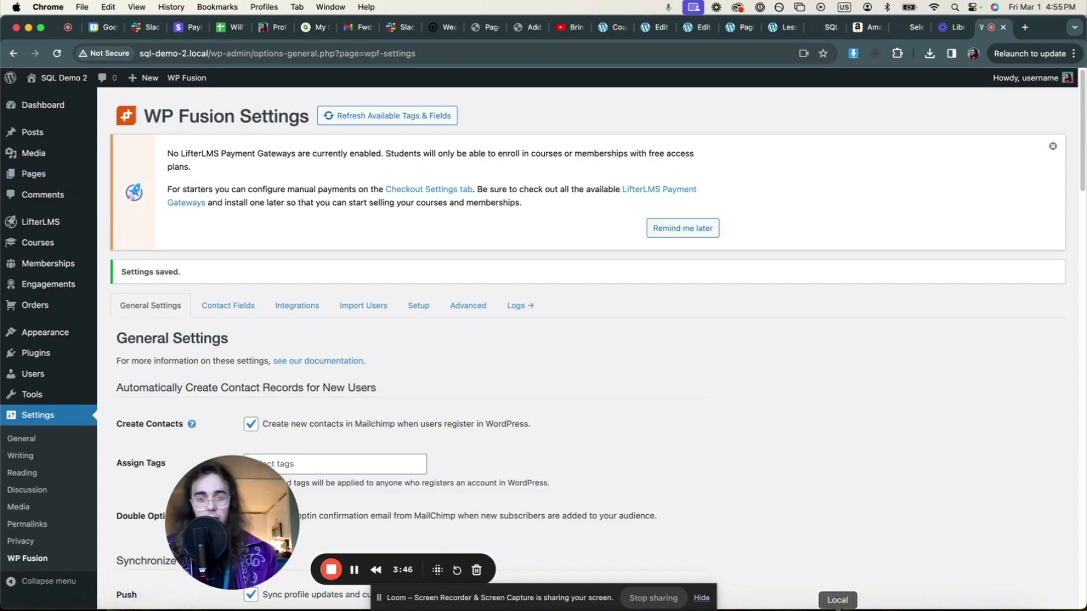
click(837, 609)
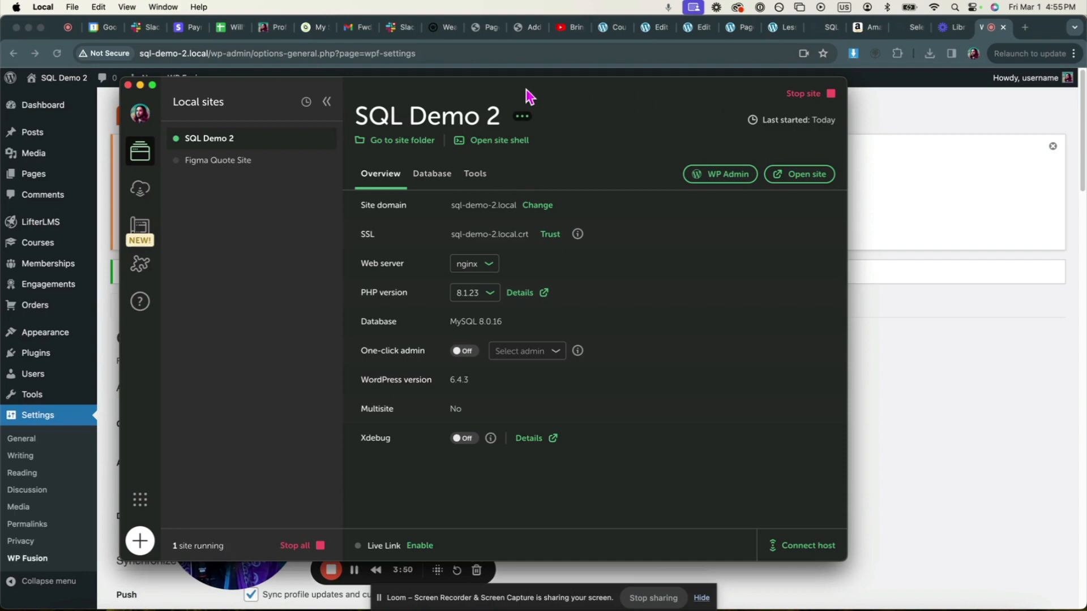
- Open SQL Demo 2's 'local' database in Adminer from Local's Database tab
drag(529, 96, 671, 71)
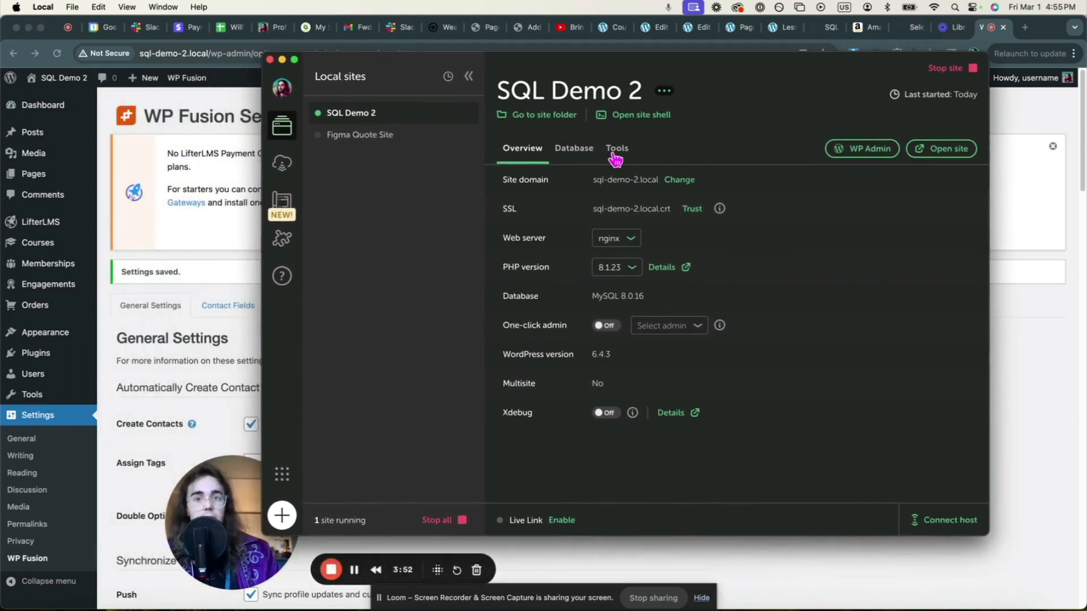
click(578, 149)
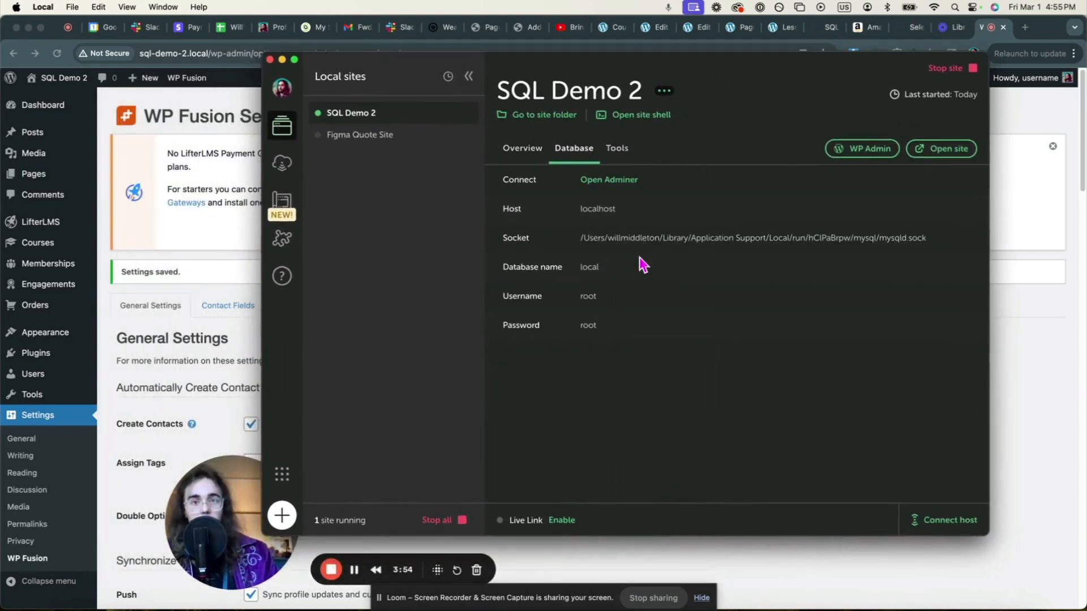
click(609, 189)
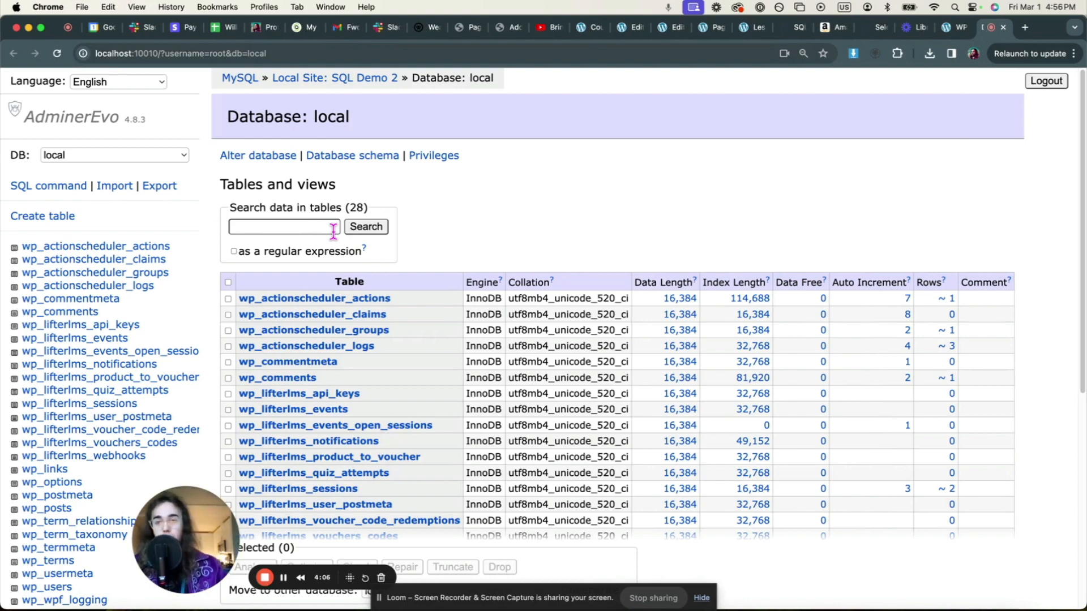
- Search wp_postmeta rows with LIKE %% for 'wpf', which returns no results
scroll(63, 277, down, 5)
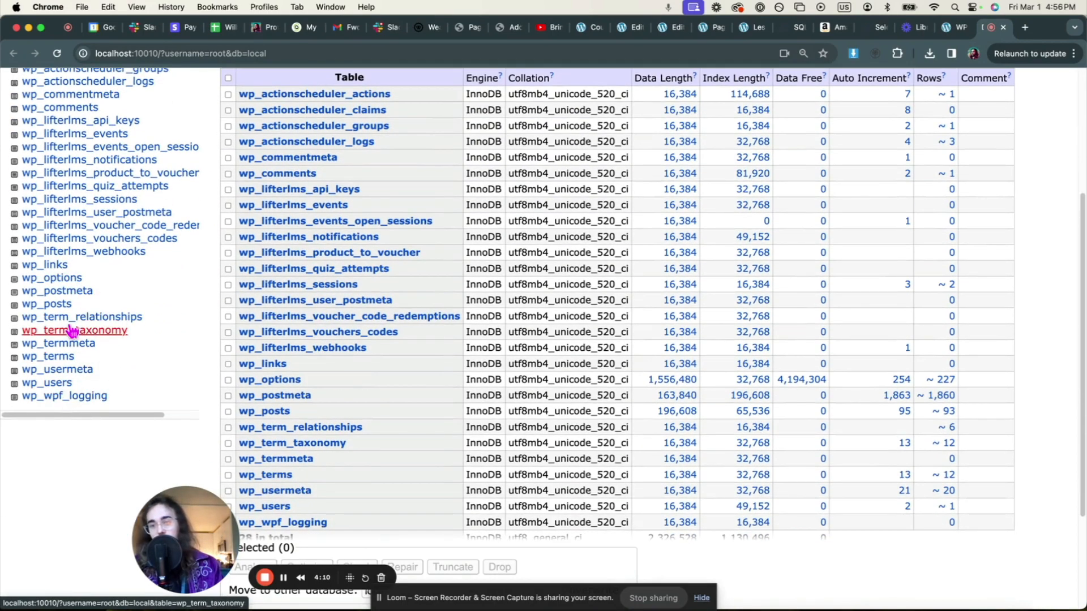
click(70, 295)
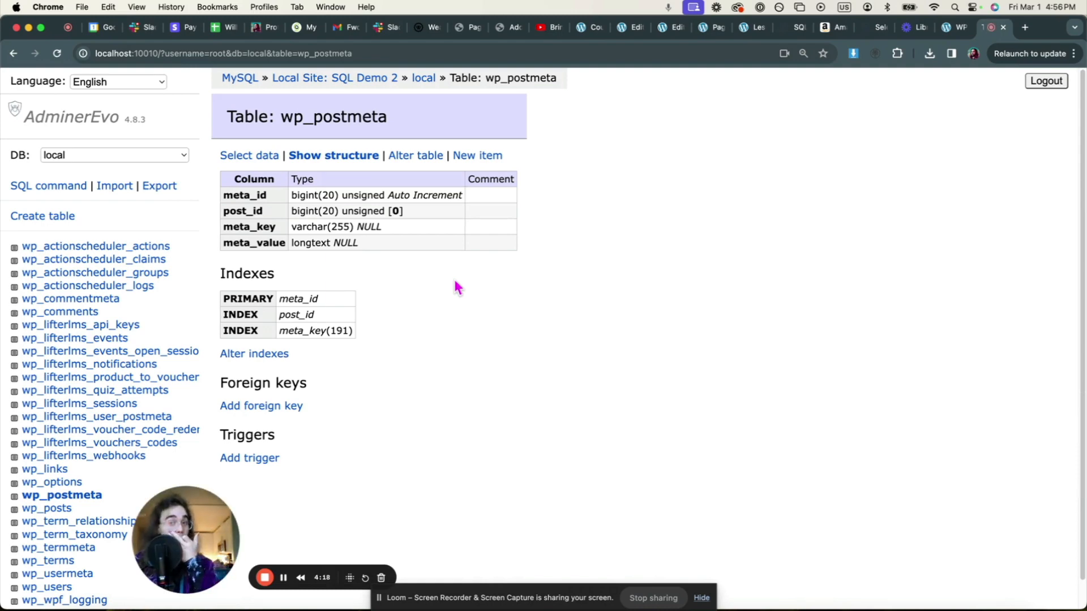
click(253, 155)
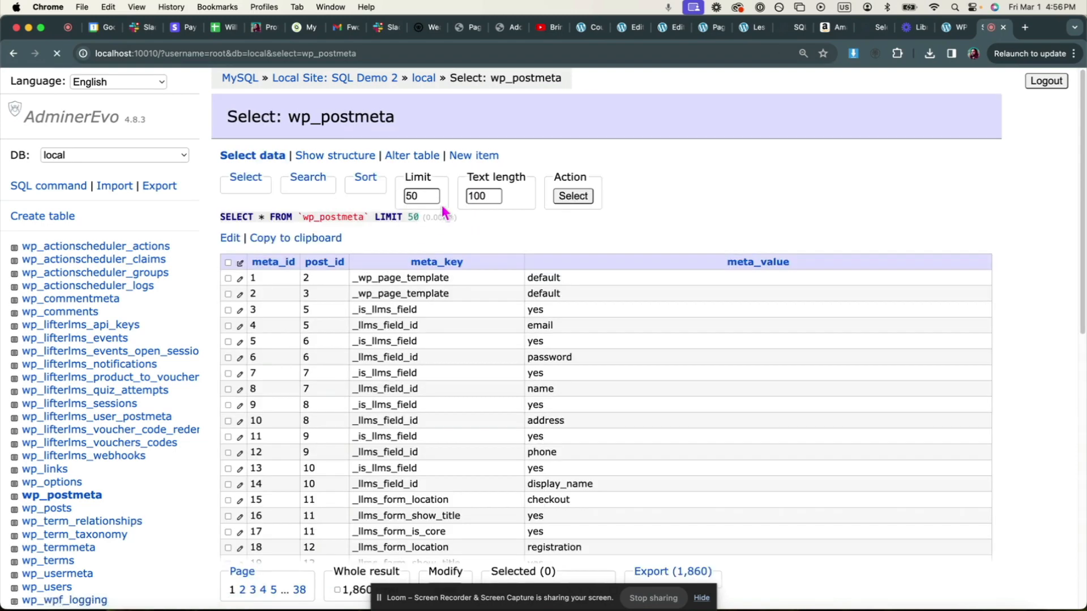
click(307, 179)
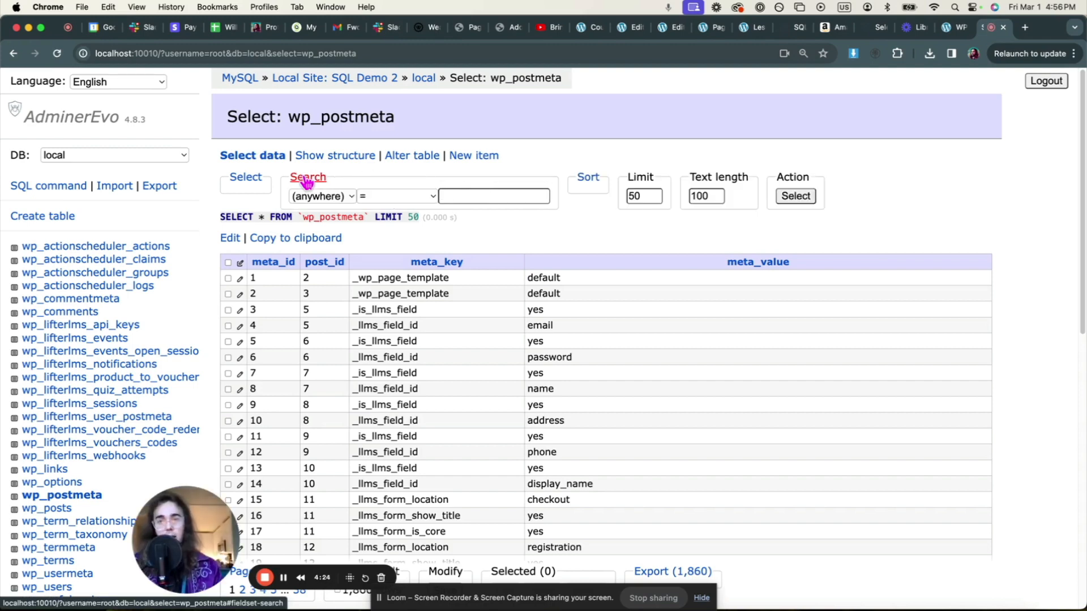
click(362, 197)
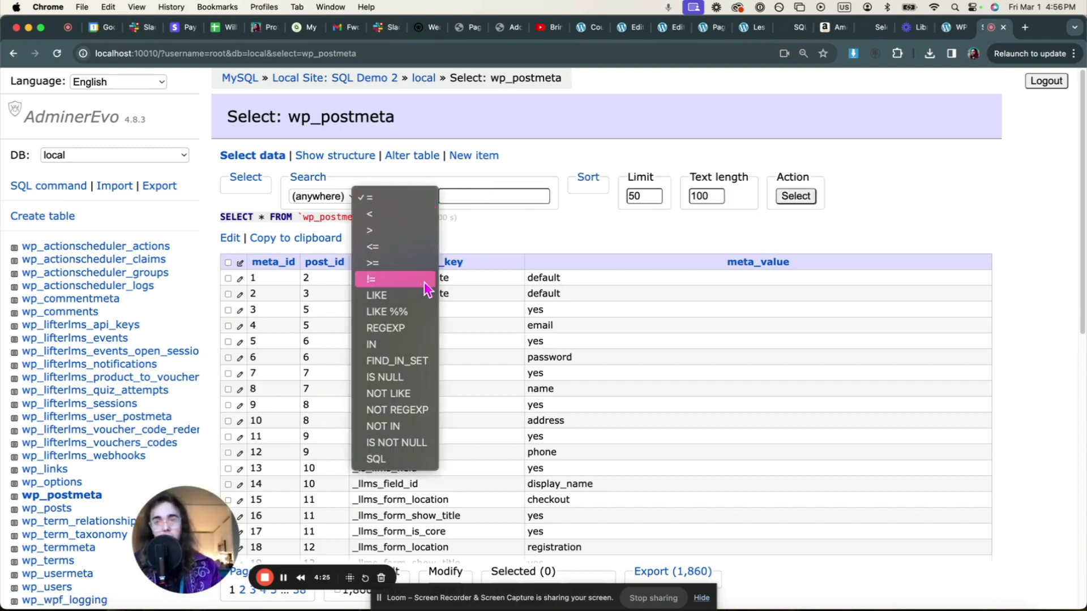
click(402, 310)
click(486, 192)
text(wpf)
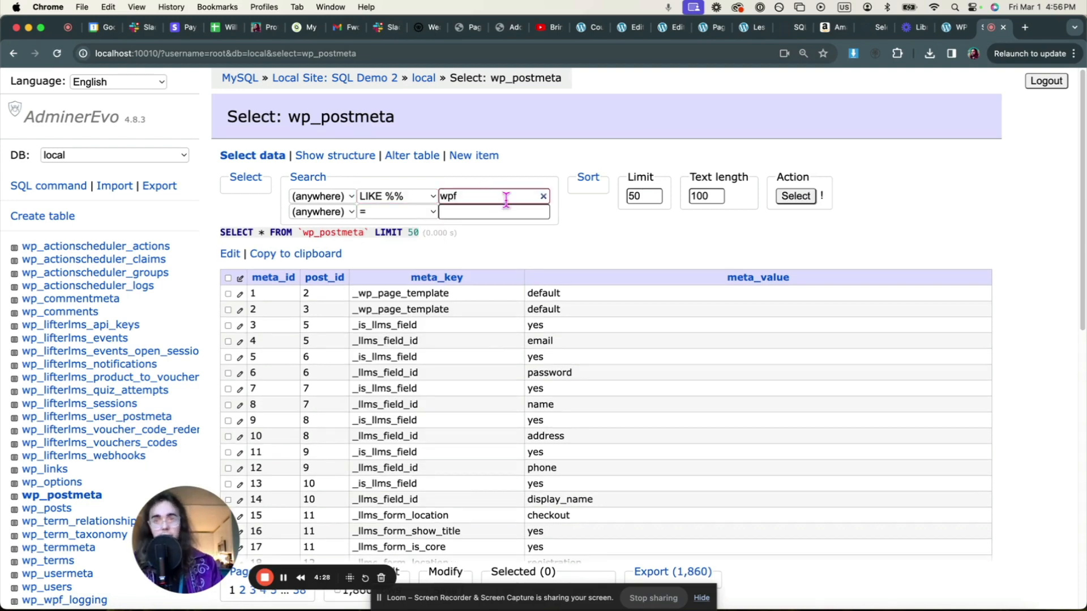
click(802, 197)
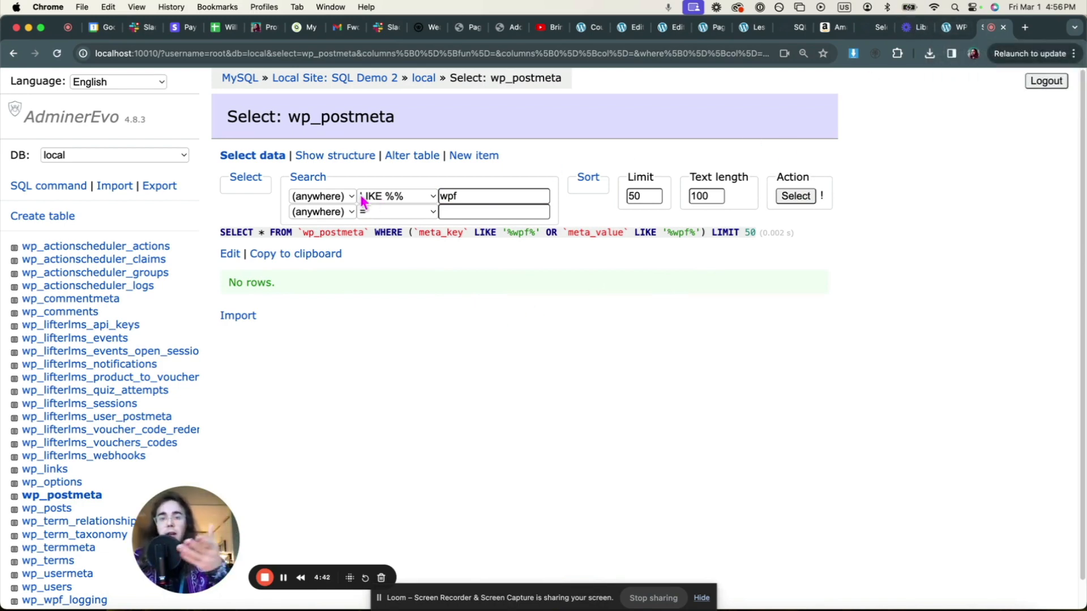
- Open the Course Catalog page in the block editor in a new tab
click(952, 33)
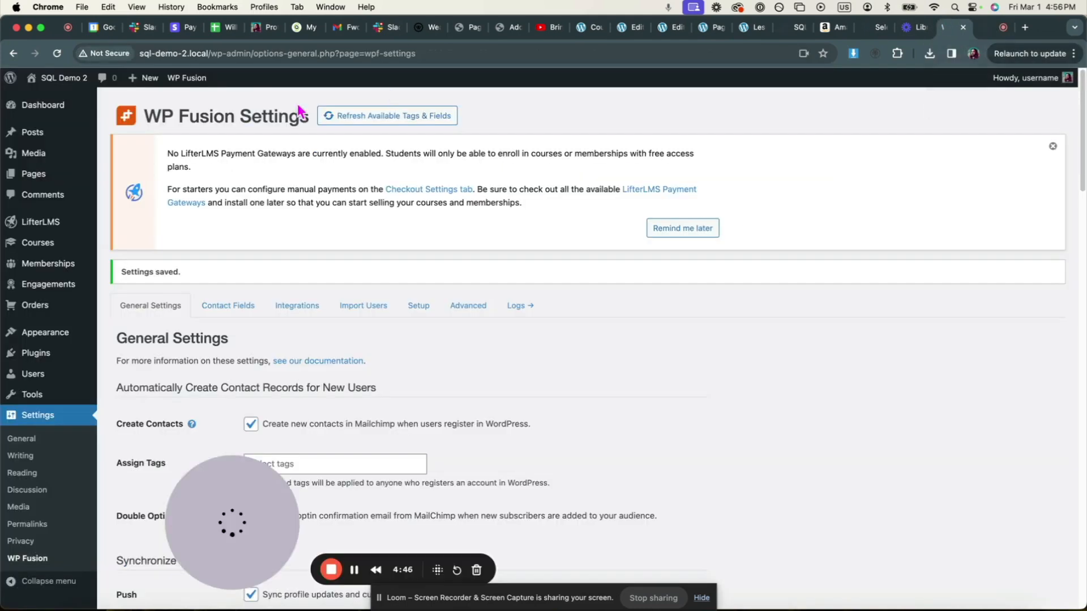
right_click(74, 173)
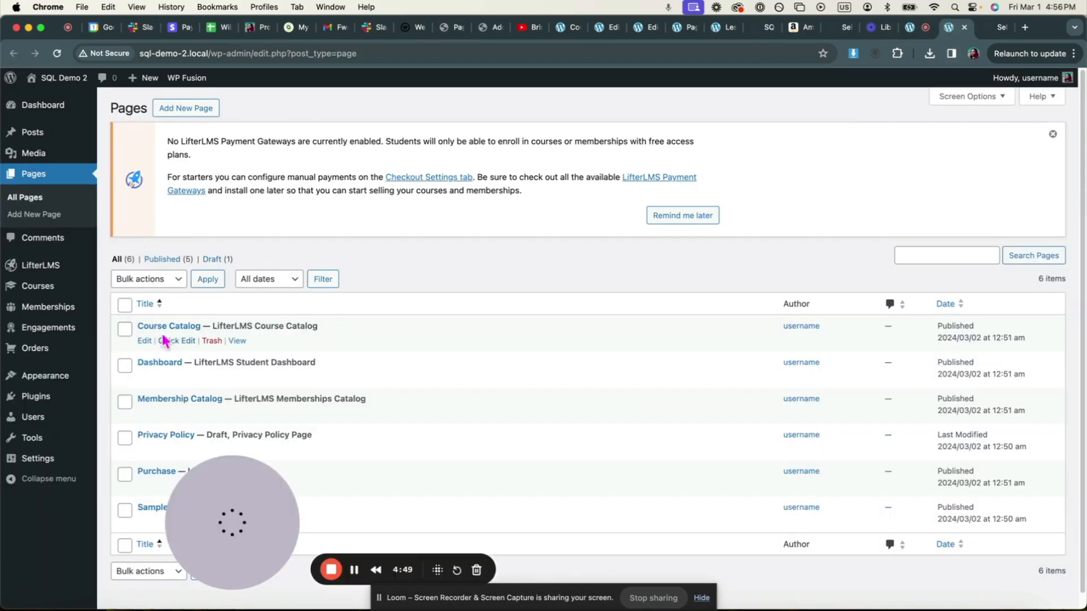
click(164, 328)
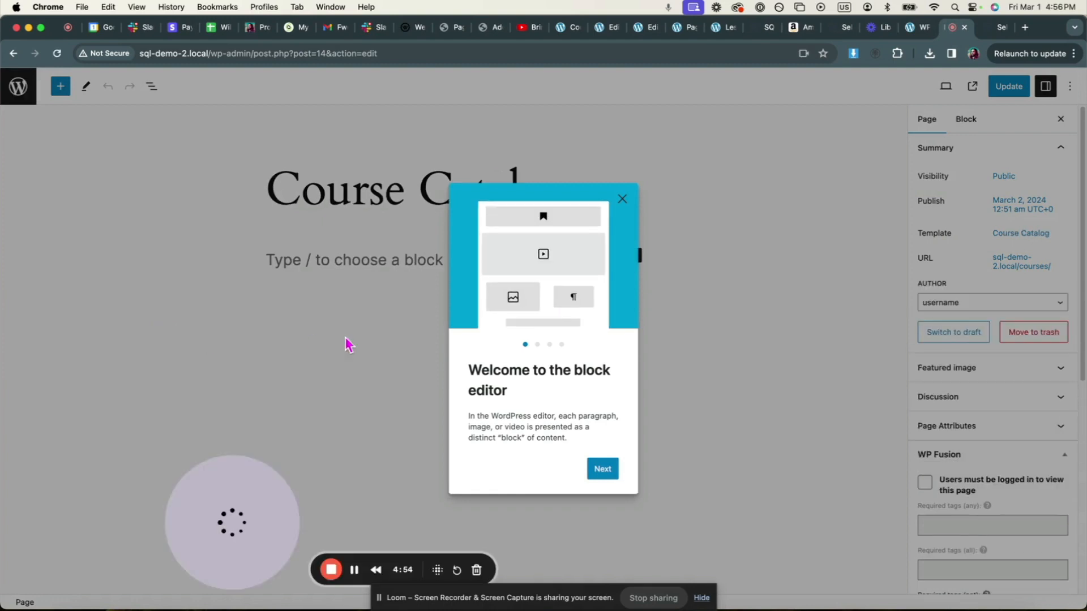
click(623, 200)
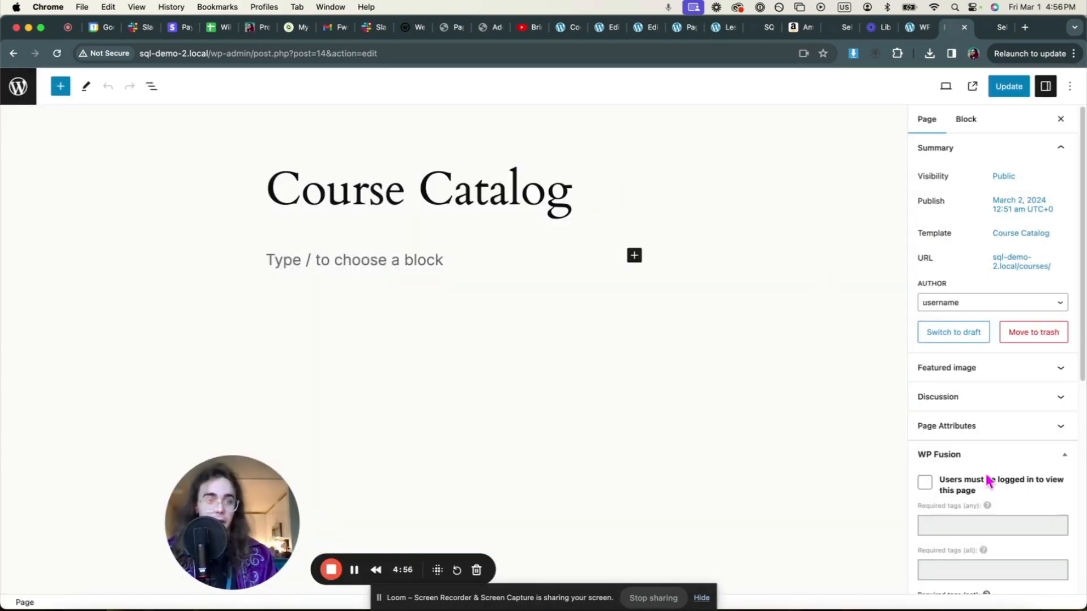
- Require login via WP Fusion, redirect denied visitors to Dashboard, and update the page
click(925, 483)
scroll(977, 483, down, 3)
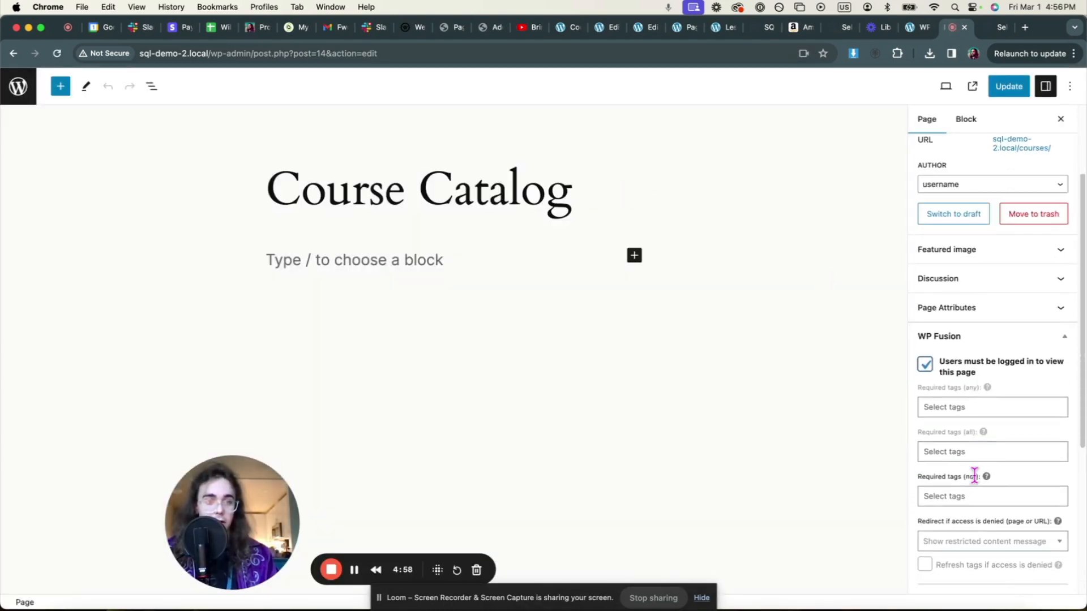
click(954, 543)
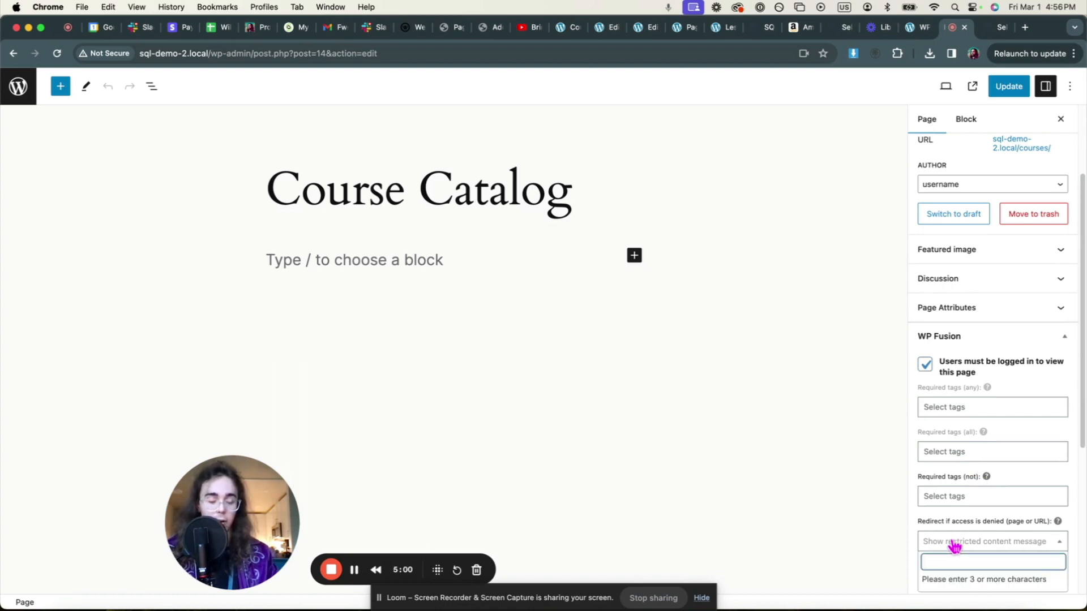
text(dash)
click(958, 517)
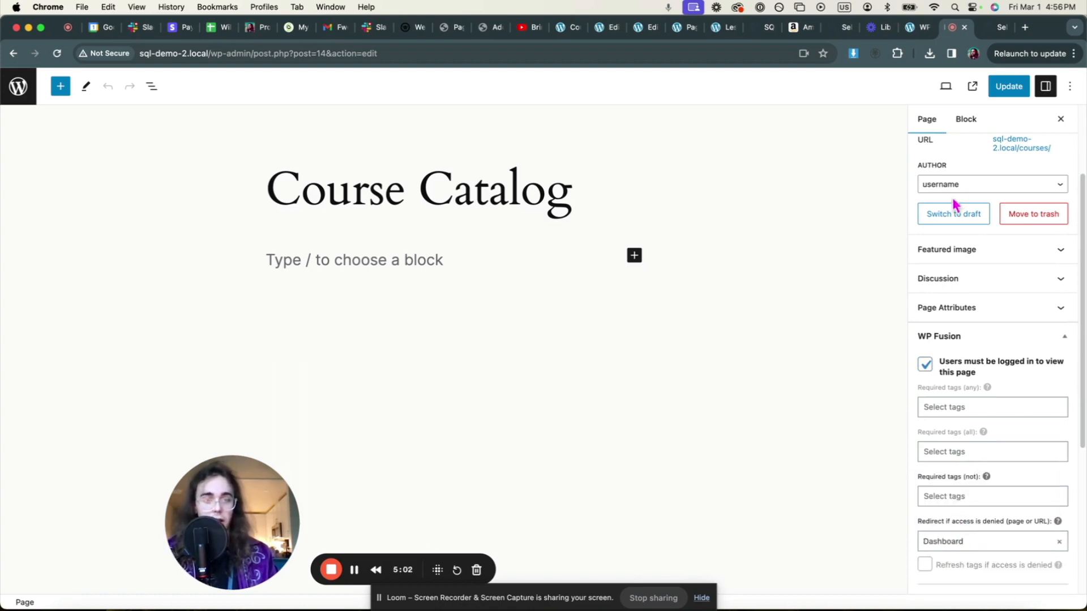
click(1007, 86)
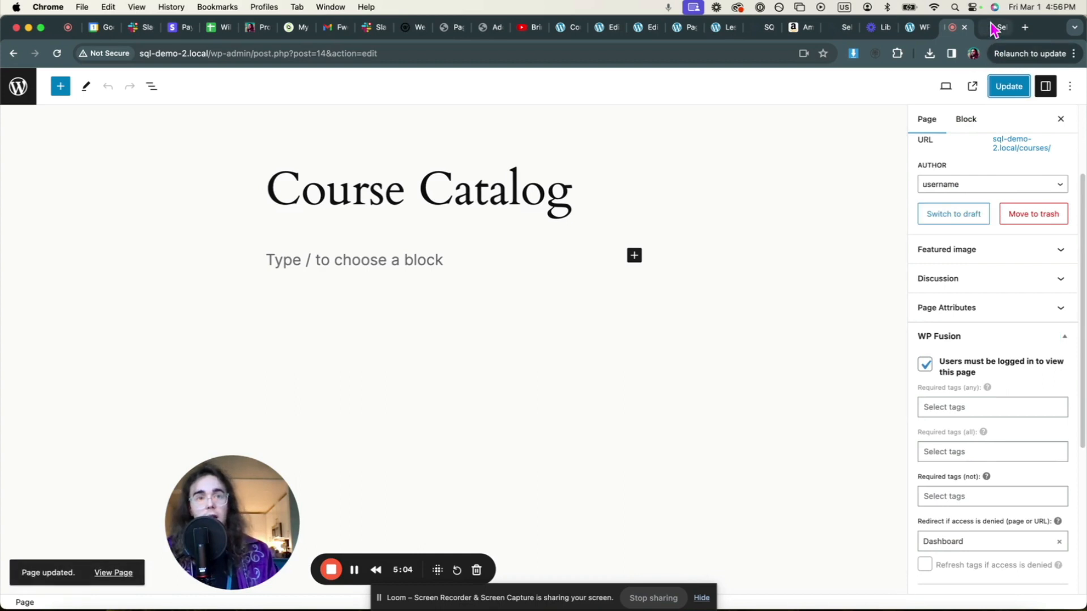
click(995, 29)
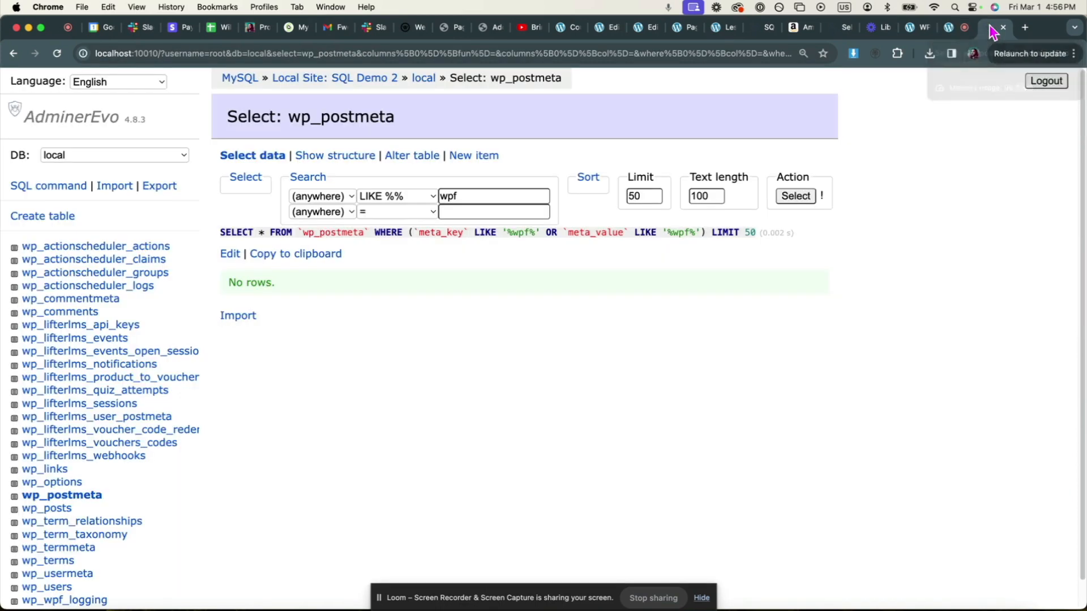
- Rerun the wpf search on wp_postmeta to show the new post 14 wpf-settings row redirecting to 17
click(56, 54)
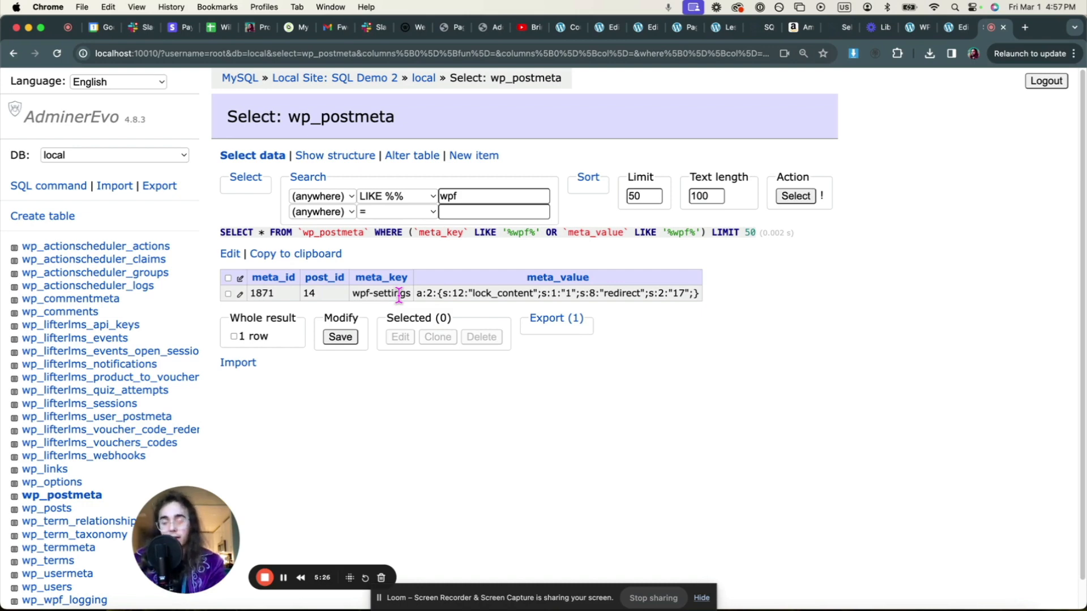
click(917, 27)
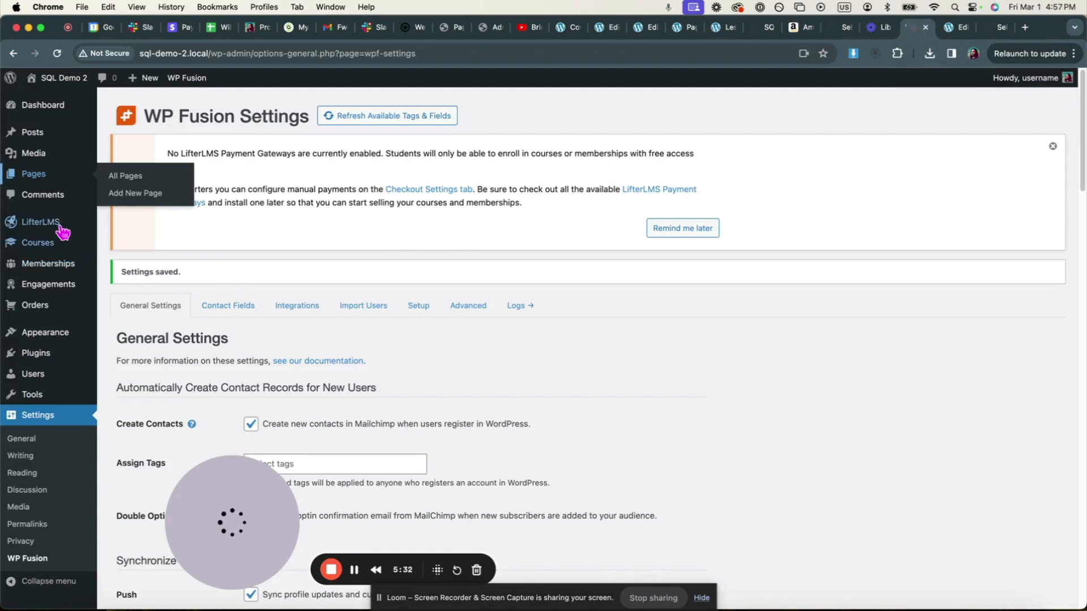
- Open the Upsell Next Course Or Membership lesson and confirm its WP Fusion panel has no restriction
mouse_move(36, 243)
click(119, 347)
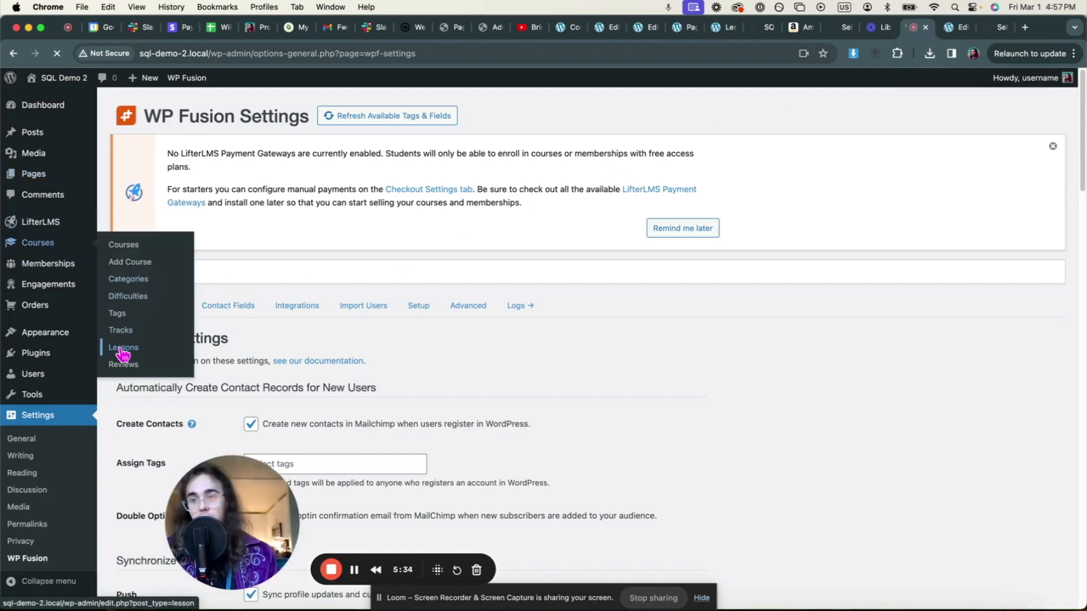
click(163, 384)
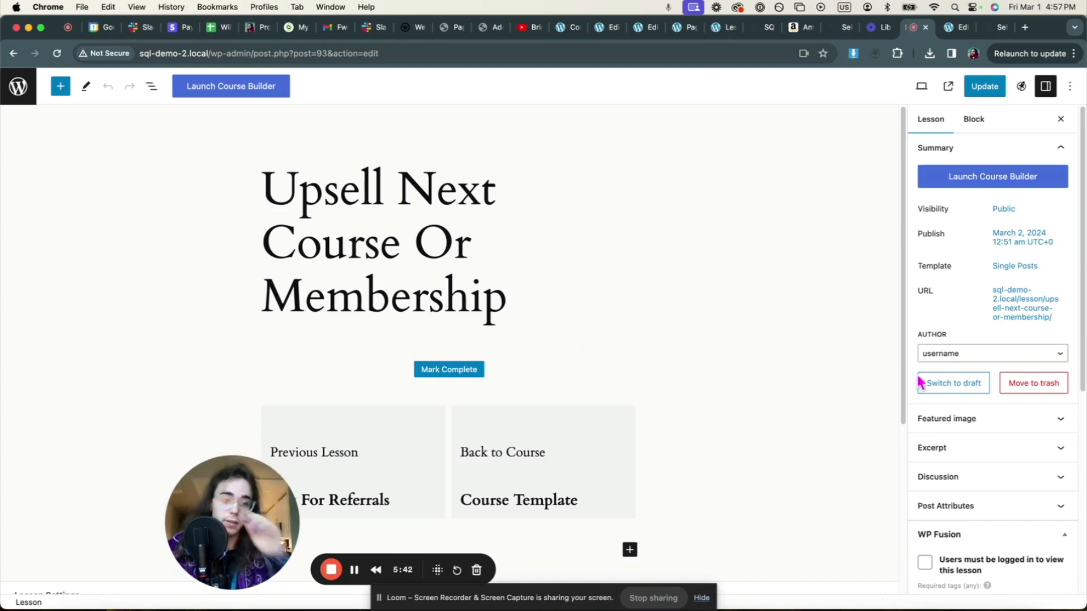
scroll(1026, 478, down, 5)
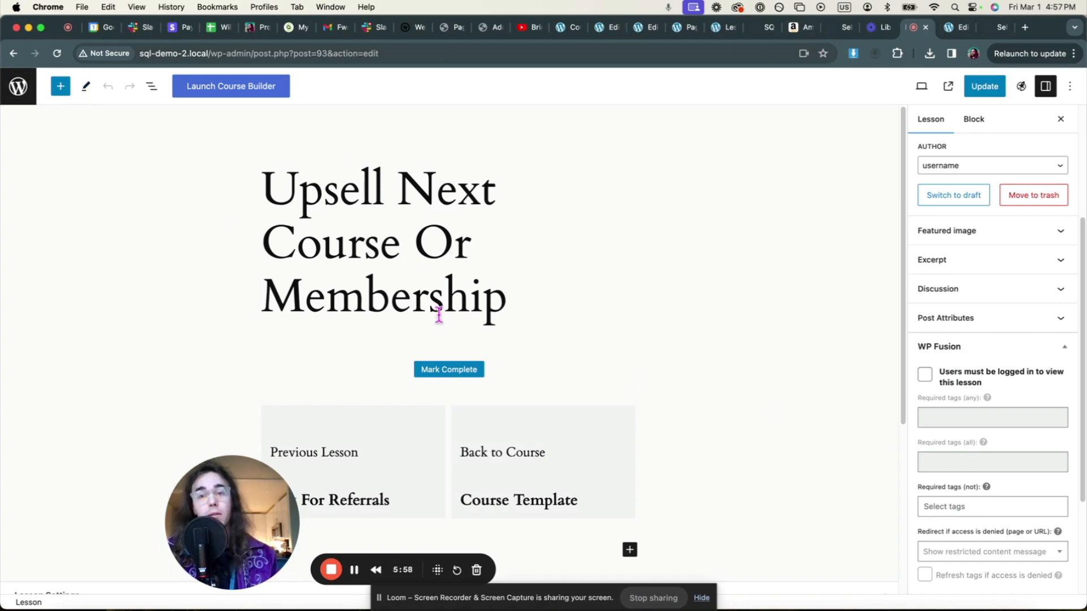
click(18, 86)
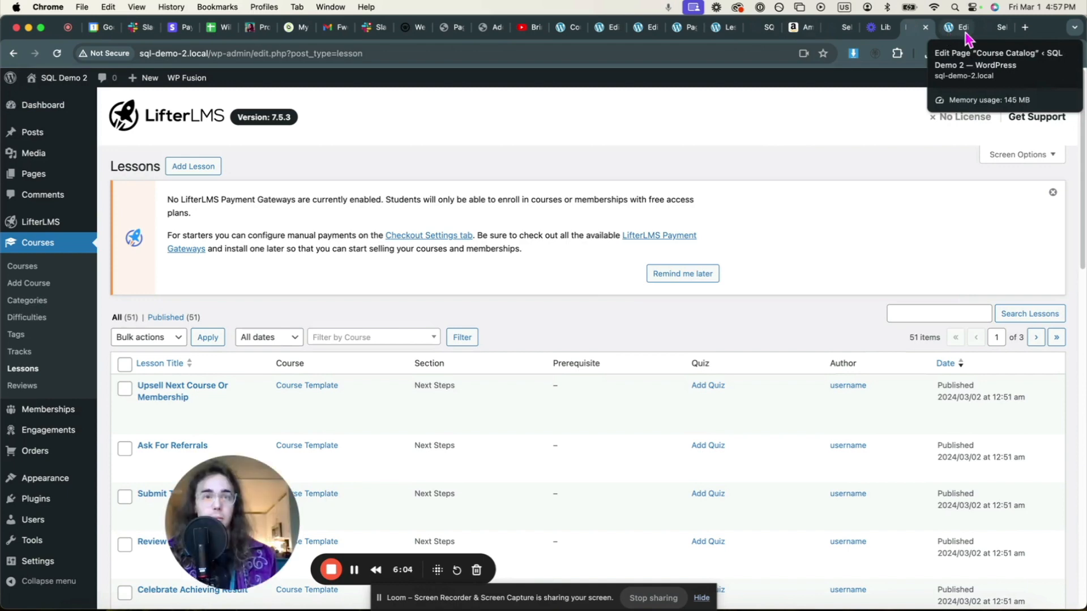
click(992, 30)
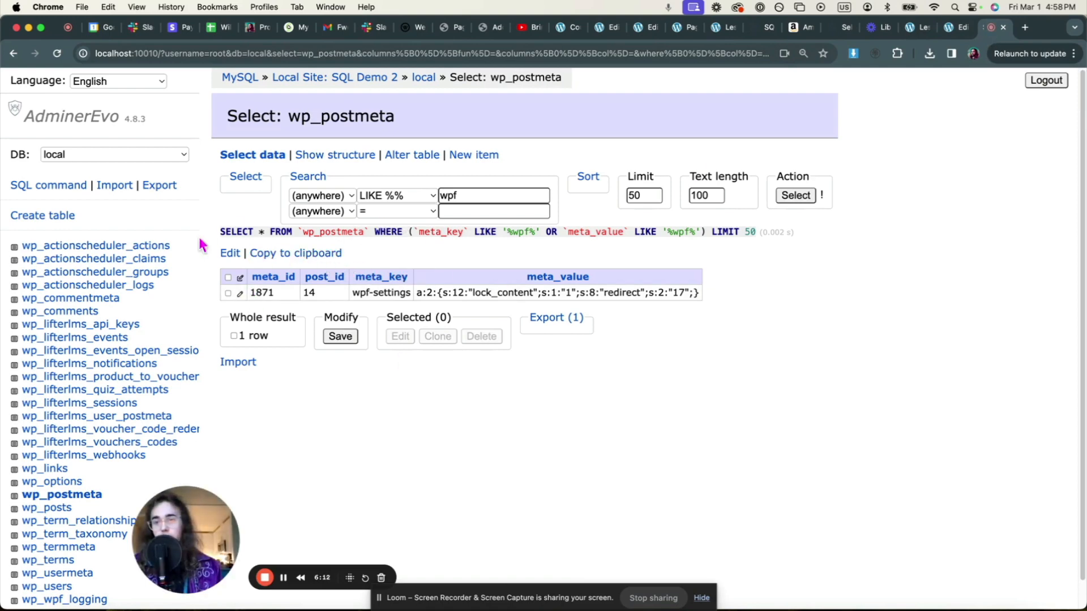
- Paste the INSERT…SELECT…ON DUPLICATE KEY UPDATE query into a new SQL command editor
click(50, 187)
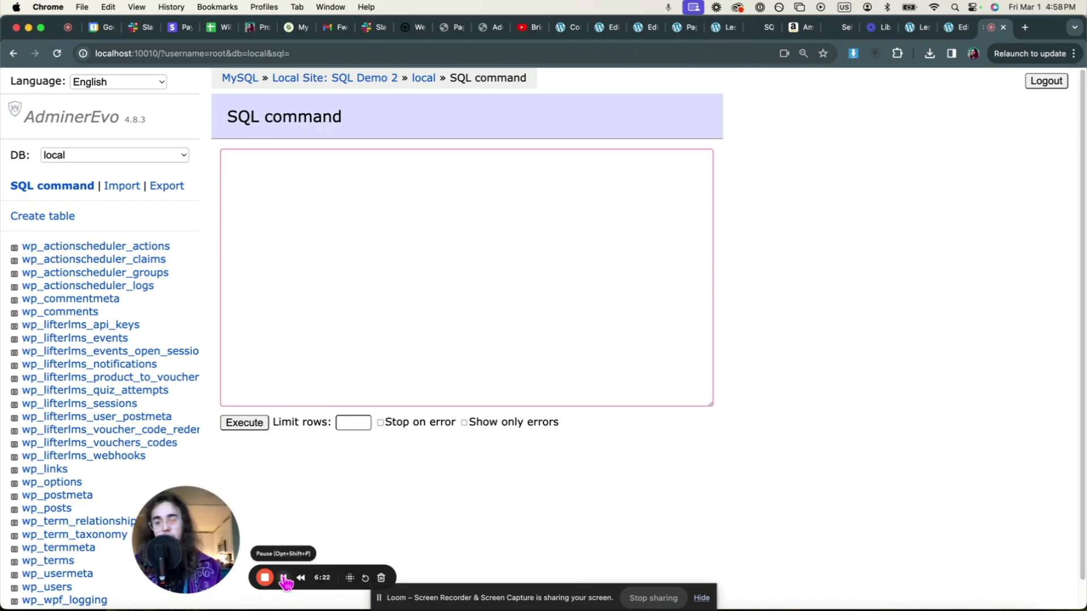
key(super+v)
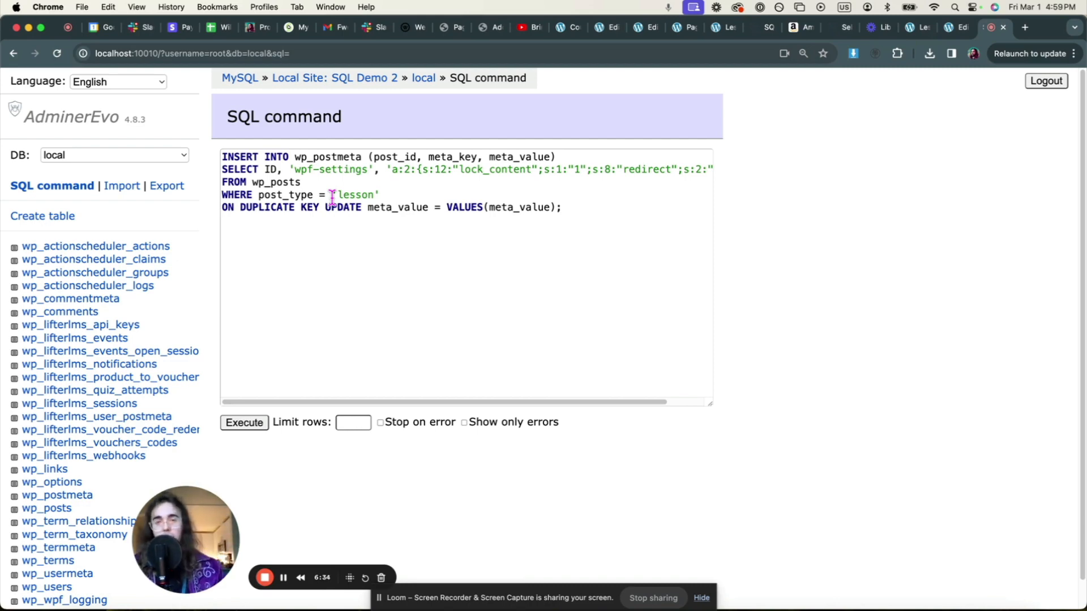
drag(265, 159, 362, 204)
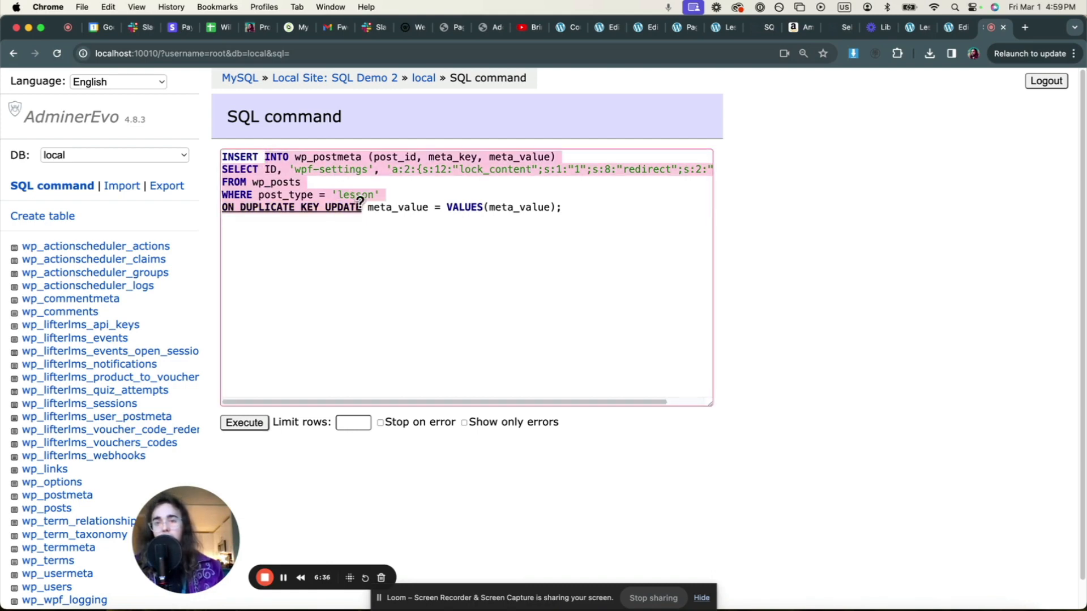
click(429, 219)
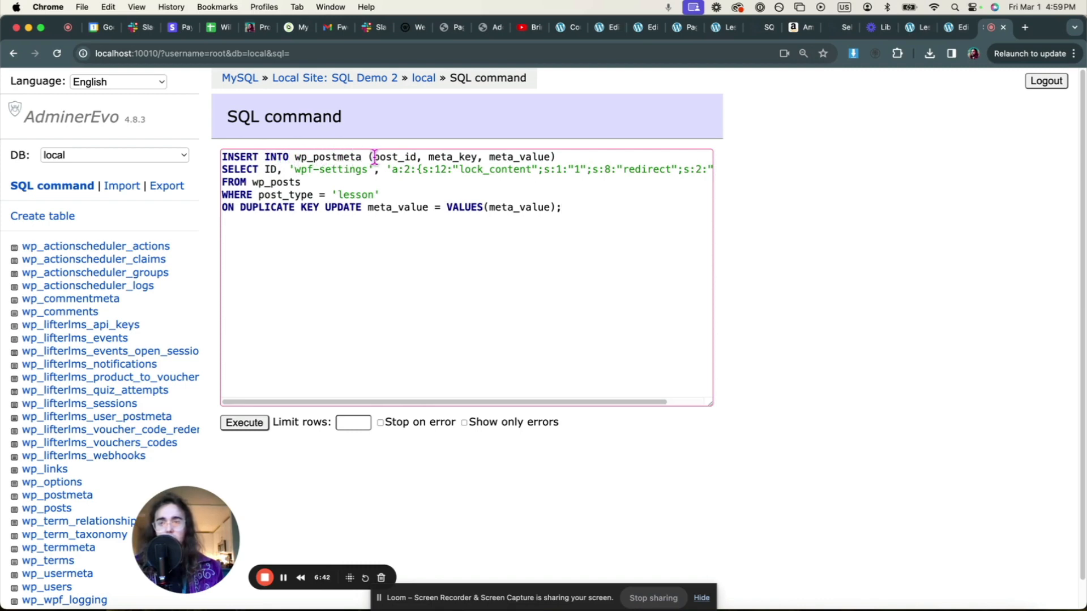
- Walk through the query's post_id, ID, wpf-settings key, serialized value and redirect page 17
drag(376, 156, 418, 156)
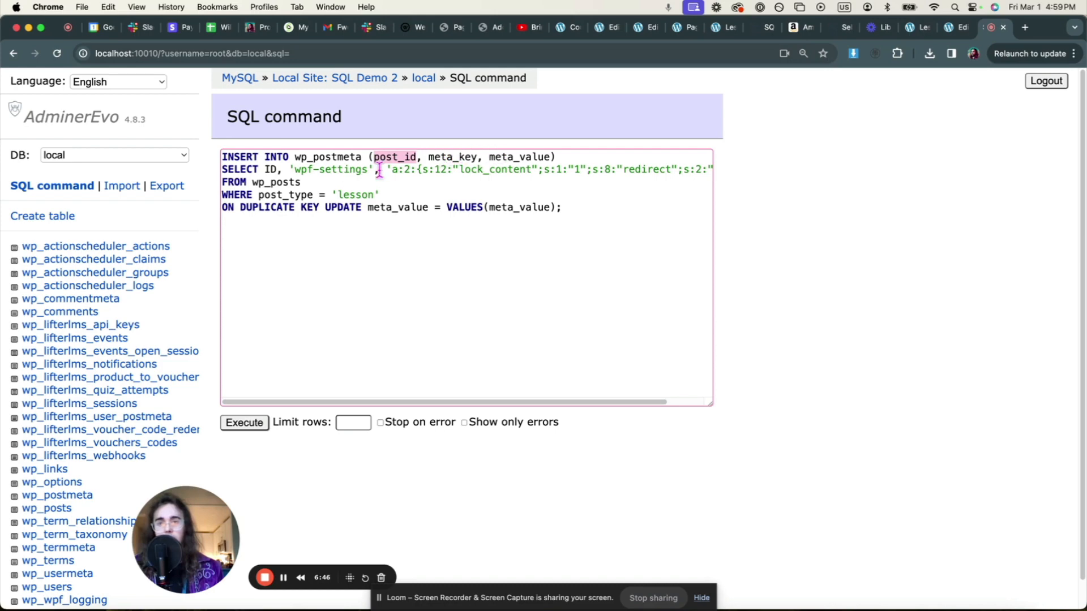
drag(299, 171, 343, 172)
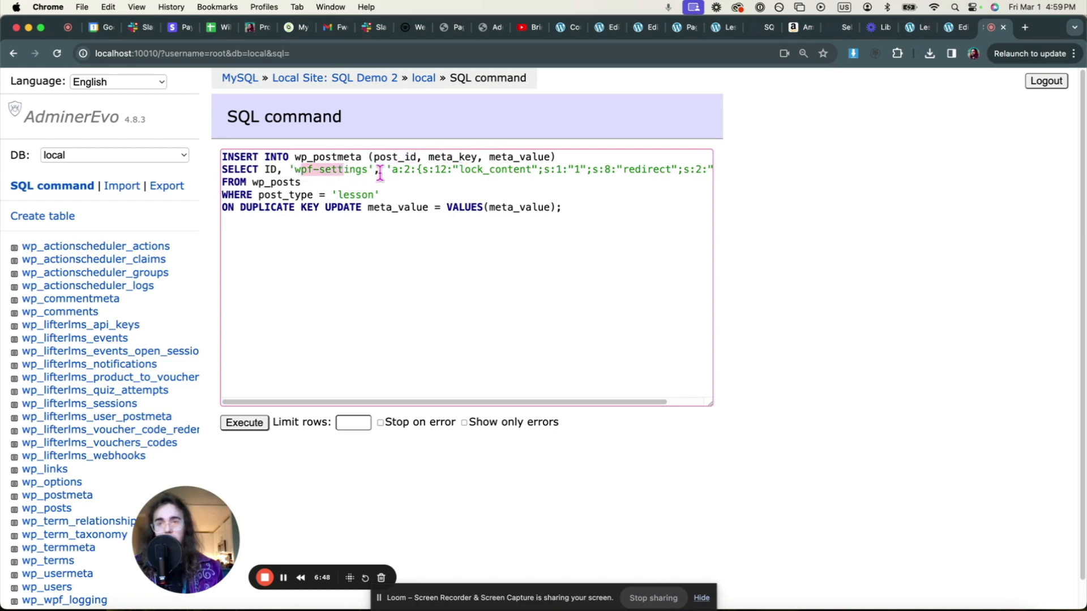
double_click(270, 170)
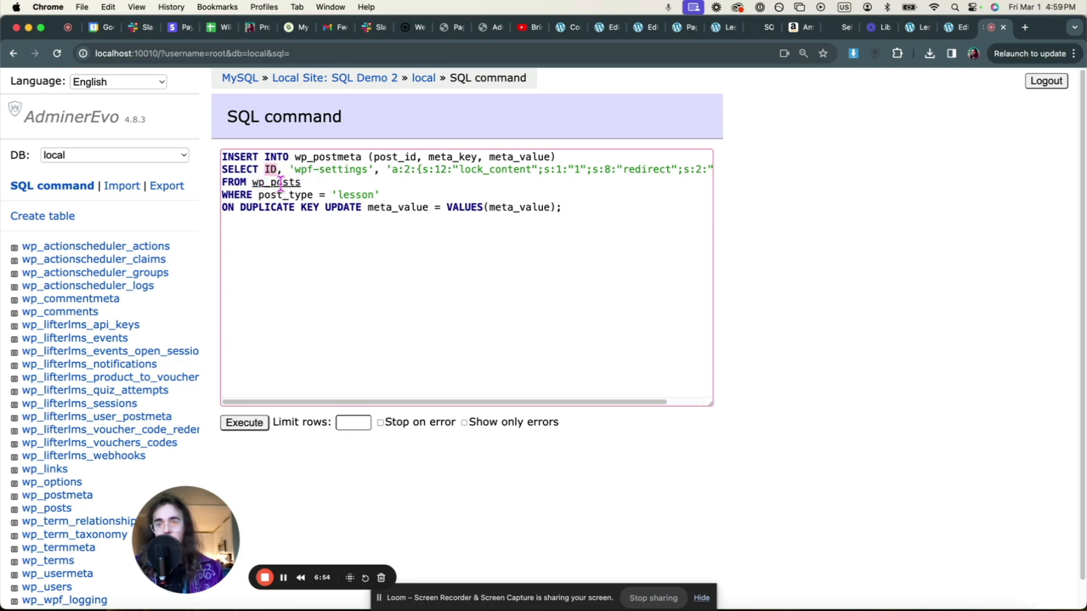
drag(294, 170, 368, 170)
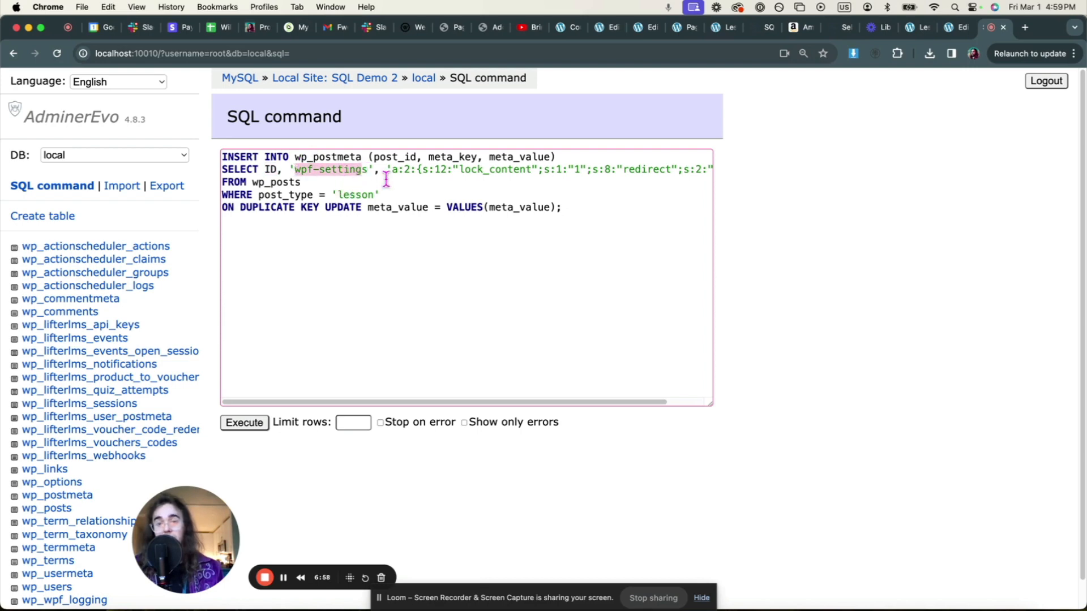
drag(390, 170, 691, 172)
double_click(679, 170)
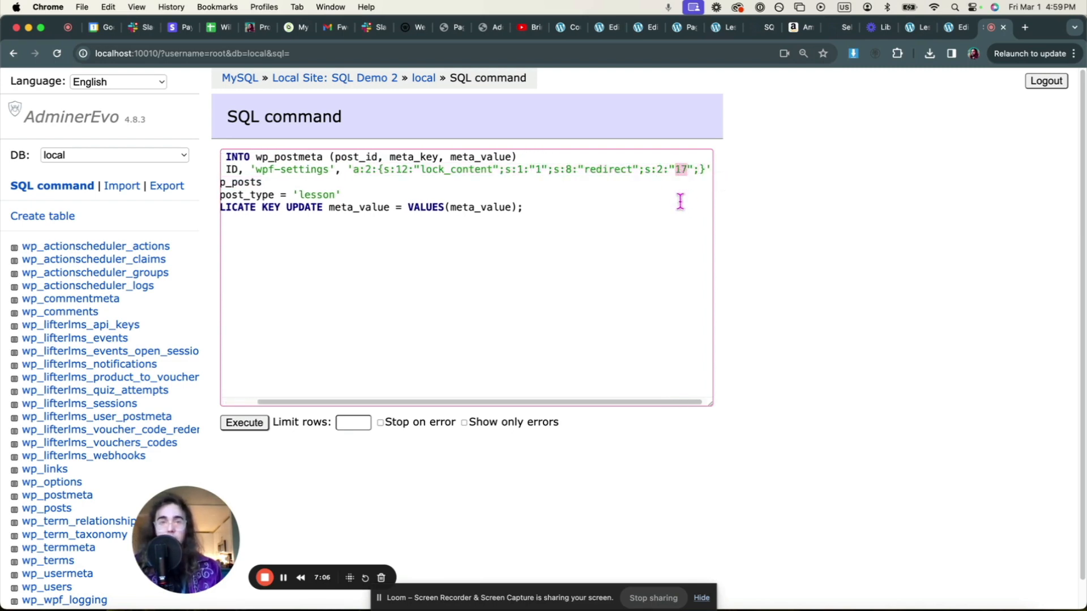
scroll(691, 174, up, 5)
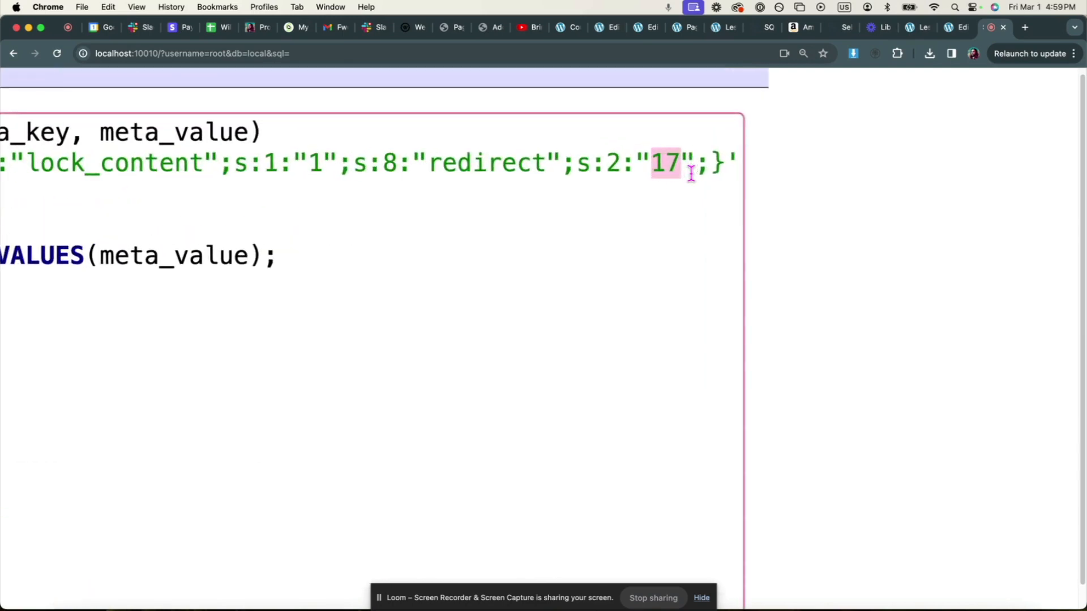
scroll(691, 175, down, 5)
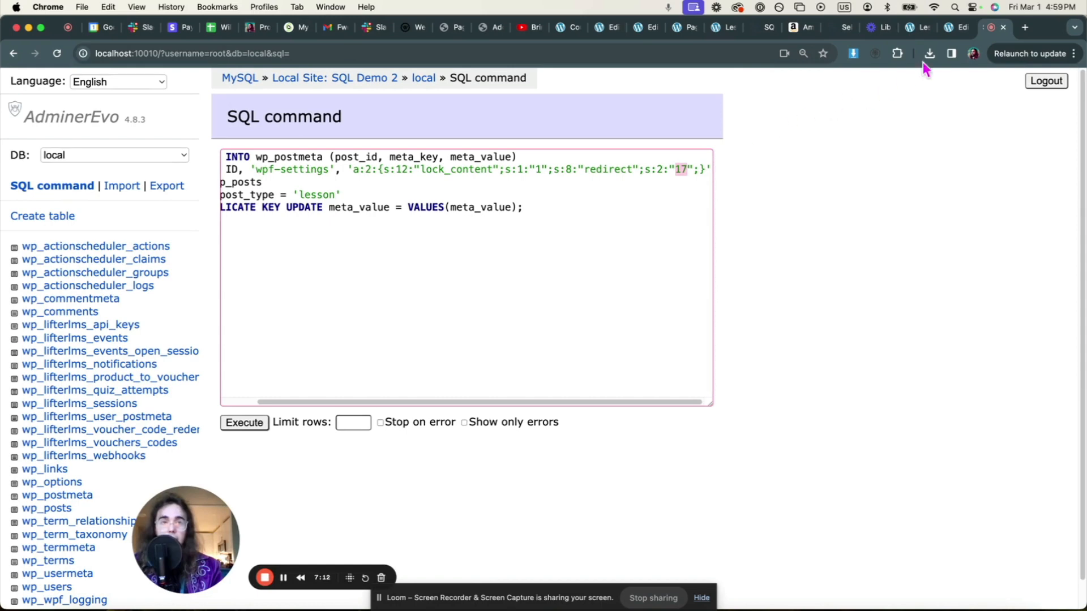
- Open the Dashboard page in the editor and confirm its URL shows post=17
click(917, 29)
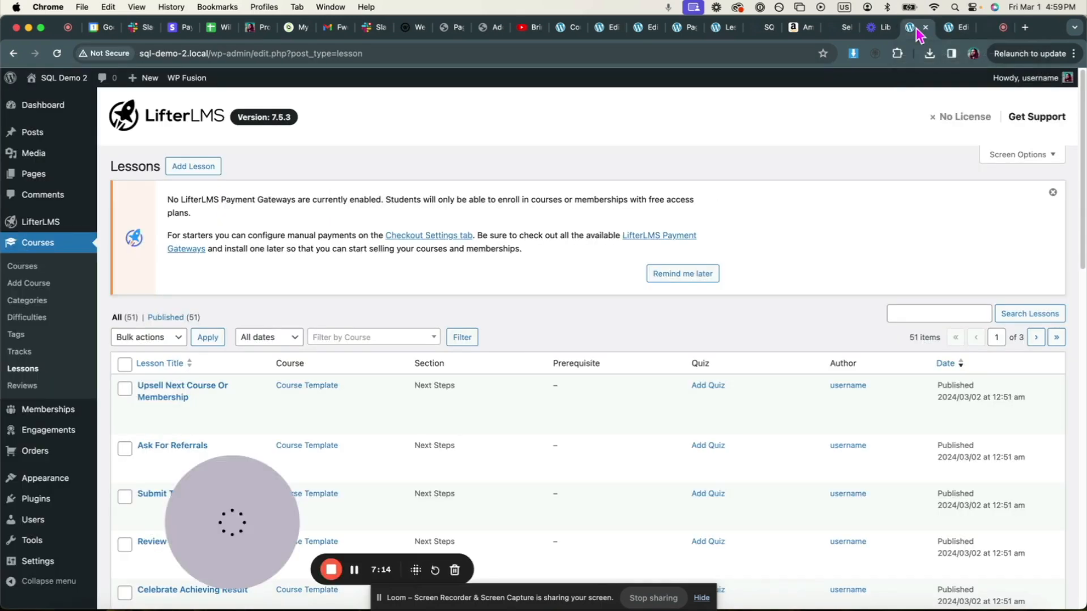
mouse_move(79, 173)
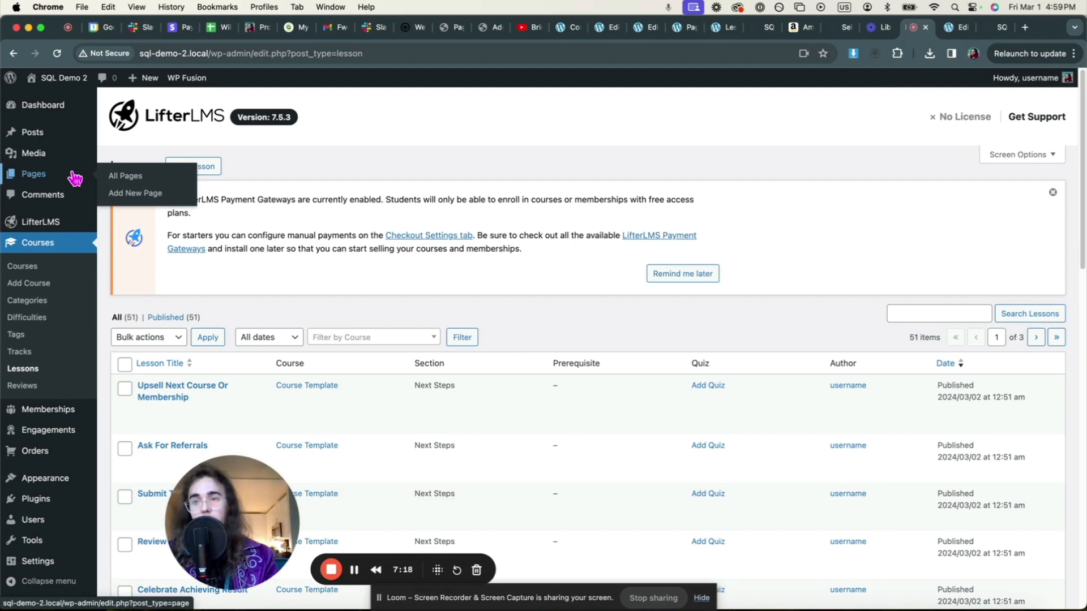
click(74, 178)
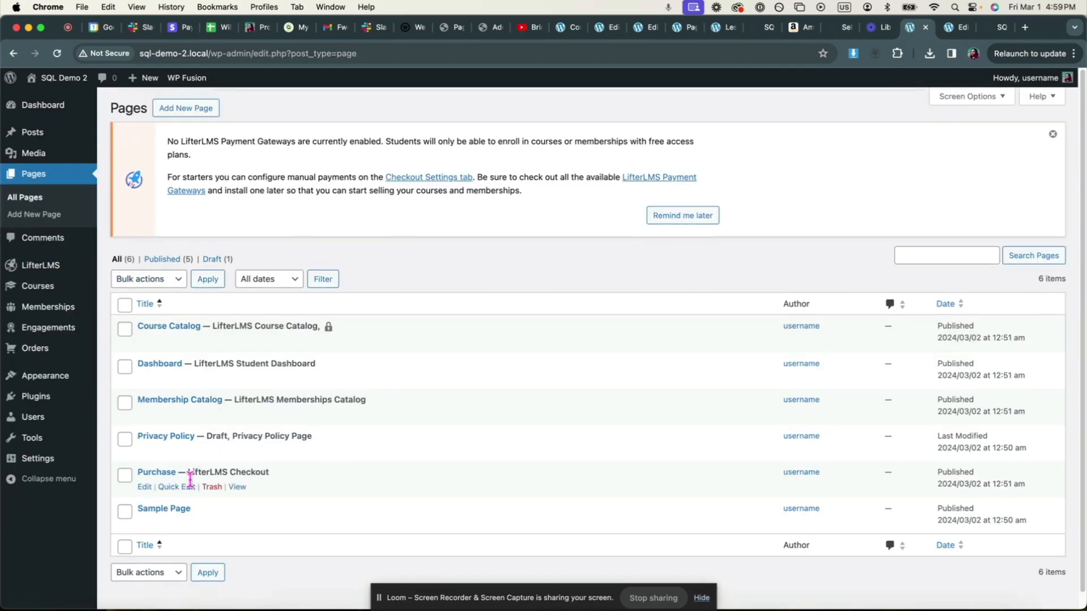
click(157, 365)
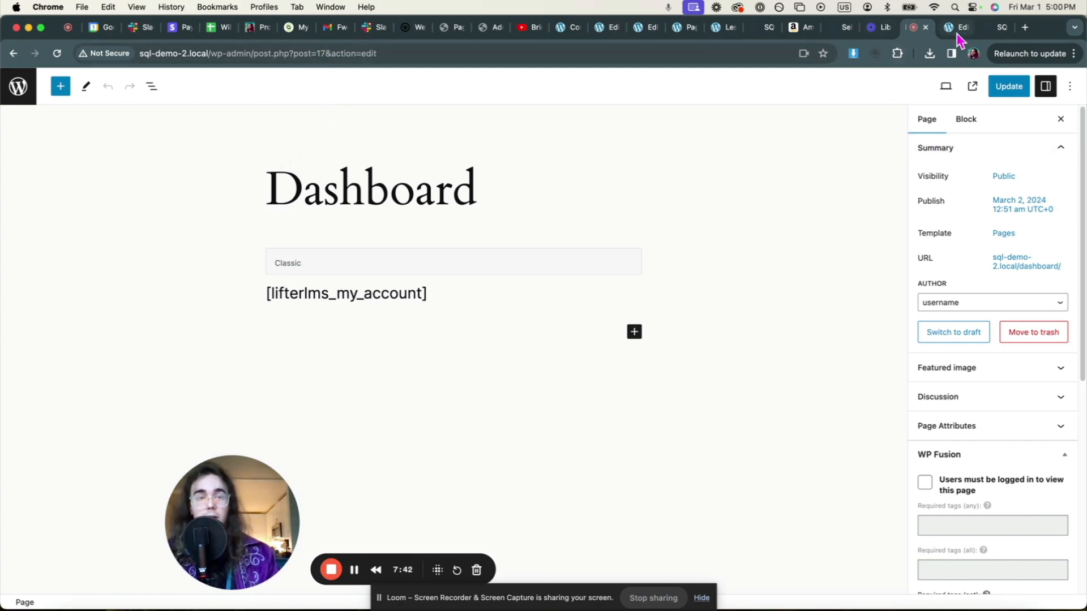
click(983, 29)
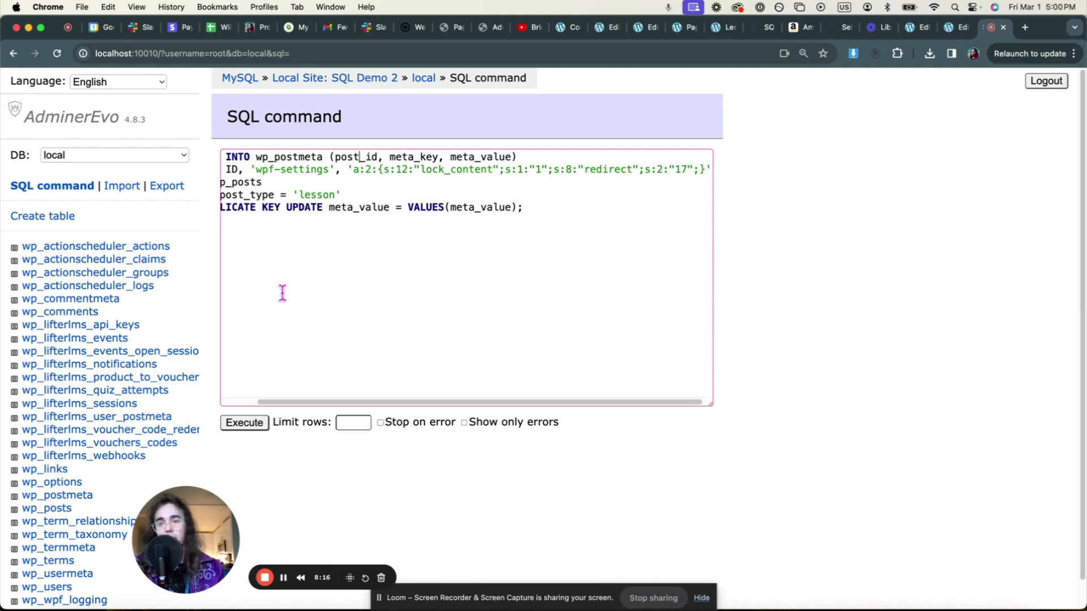
- Execute the INSERT query and confirm 'Query executed OK, 51 rows affected'
click(248, 424)
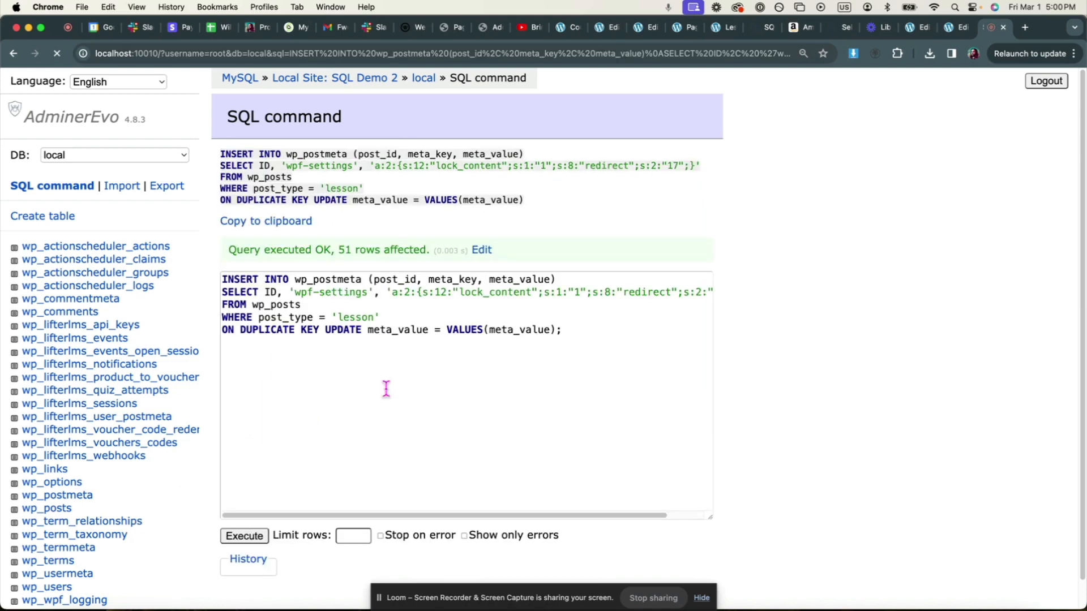
drag(336, 250, 392, 252)
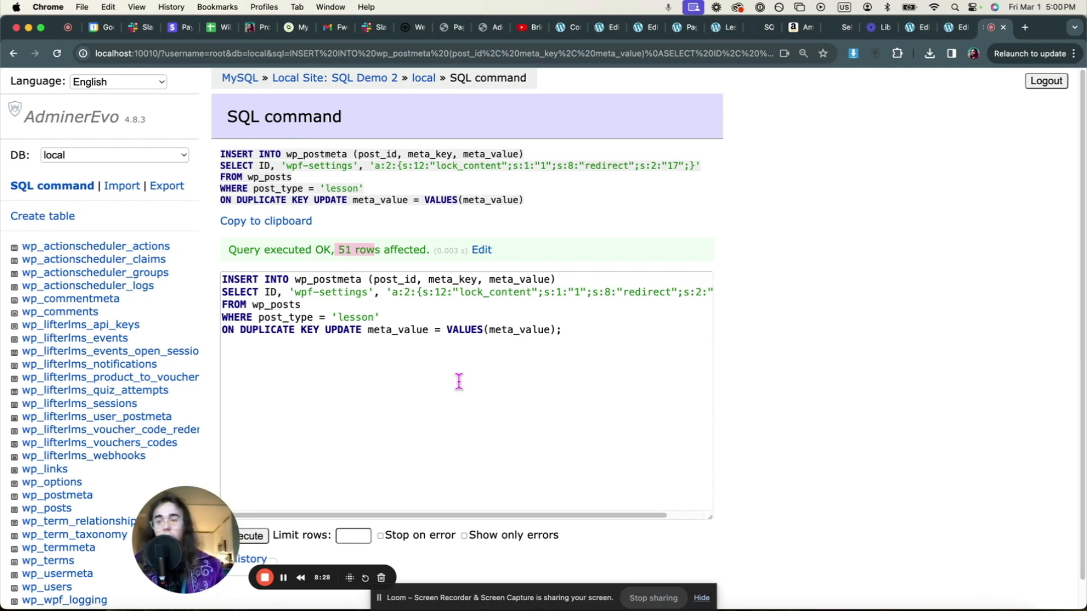
scroll(121, 323, down, 1)
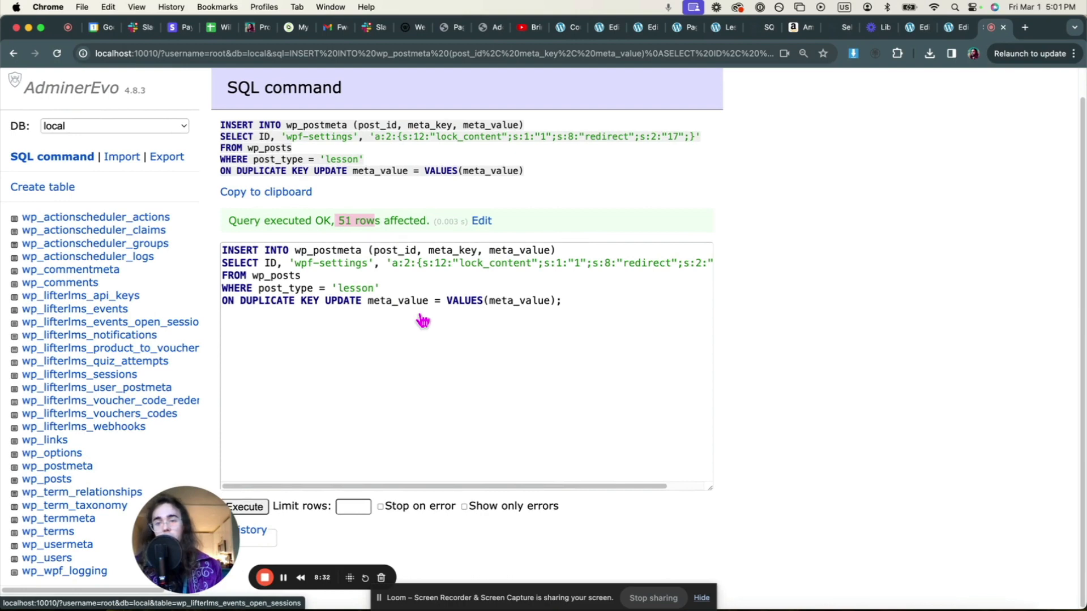
scroll(422, 321, up, 1)
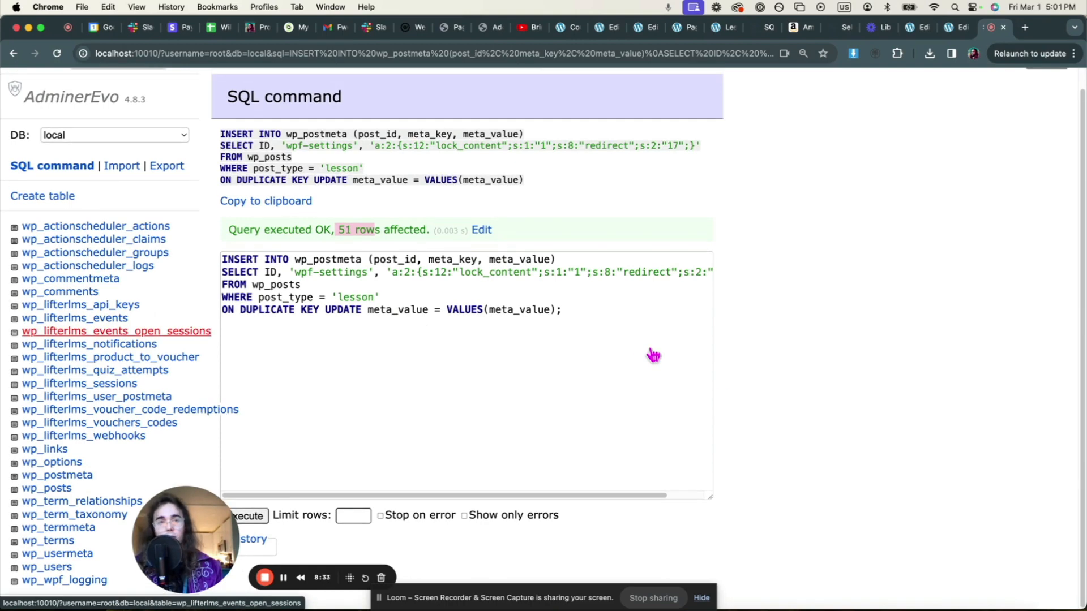
scroll(653, 355, down, 1)
scroll(161, 323, up, 1)
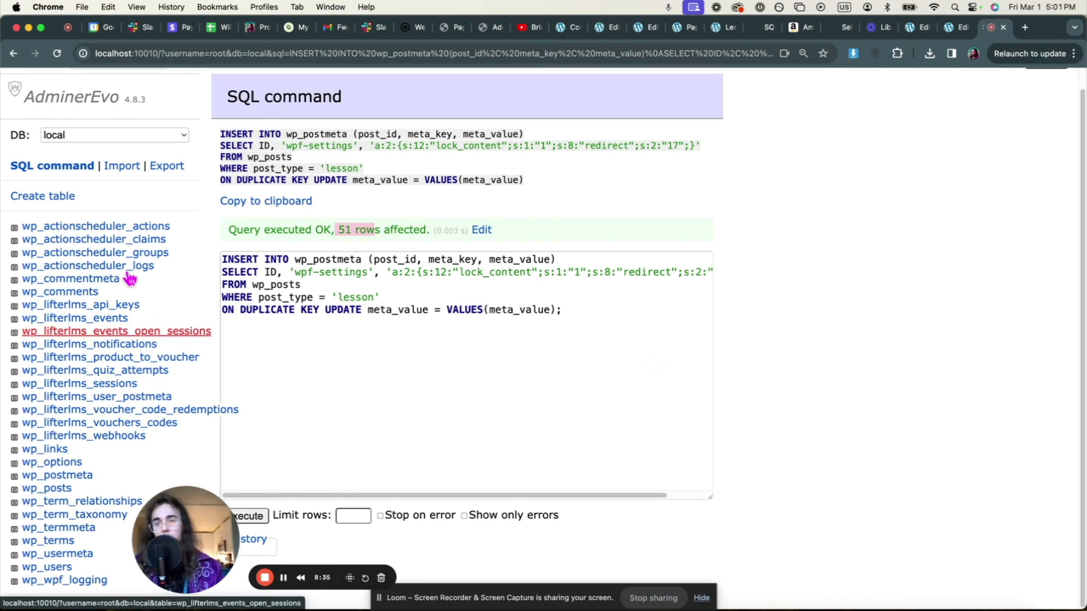
scroll(142, 266, down, 1)
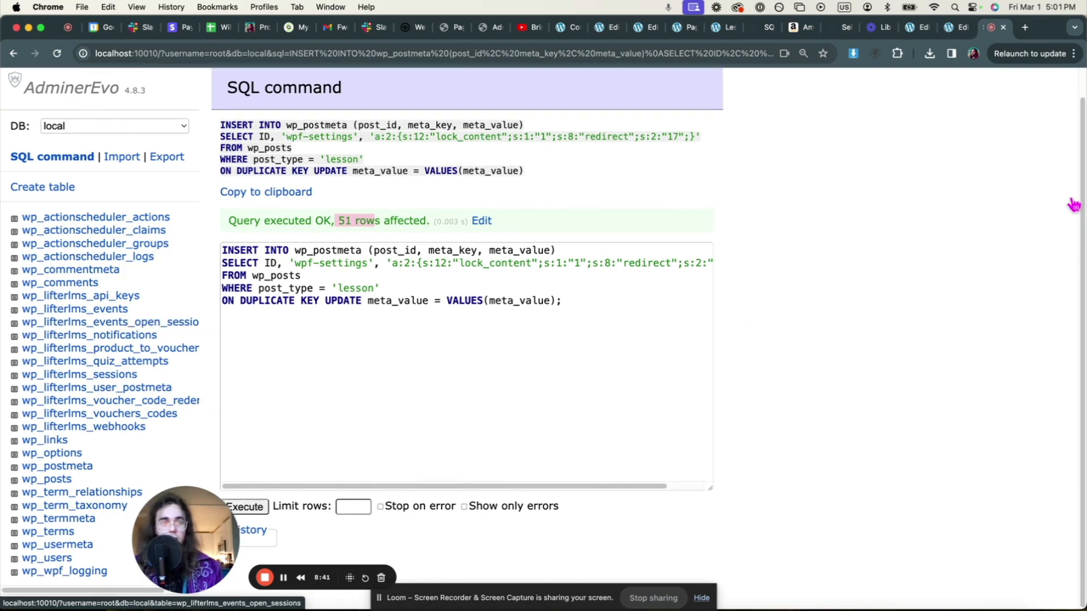
scroll(580, 231, up, 2)
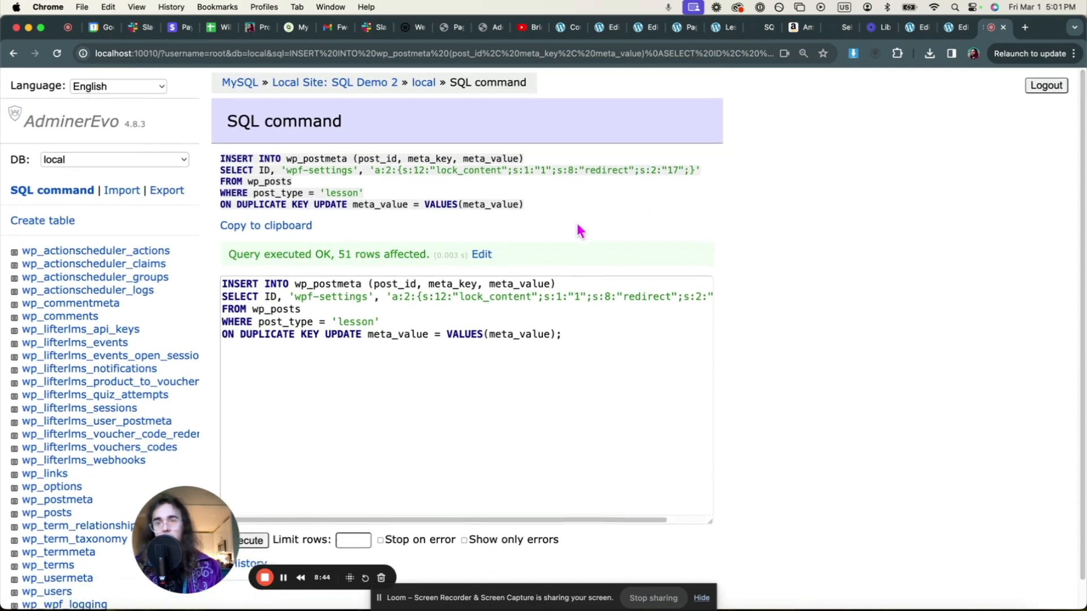
scroll(894, 264, down, 1)
scroll(894, 263, up, 1)
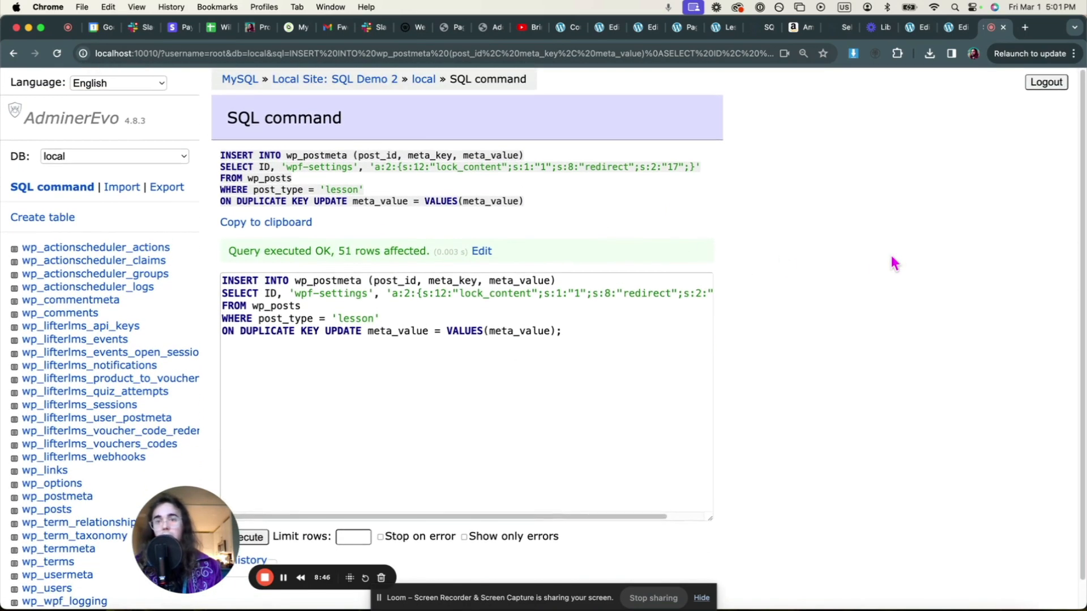
scroll(893, 263, down, 1)
scroll(893, 263, up, 1)
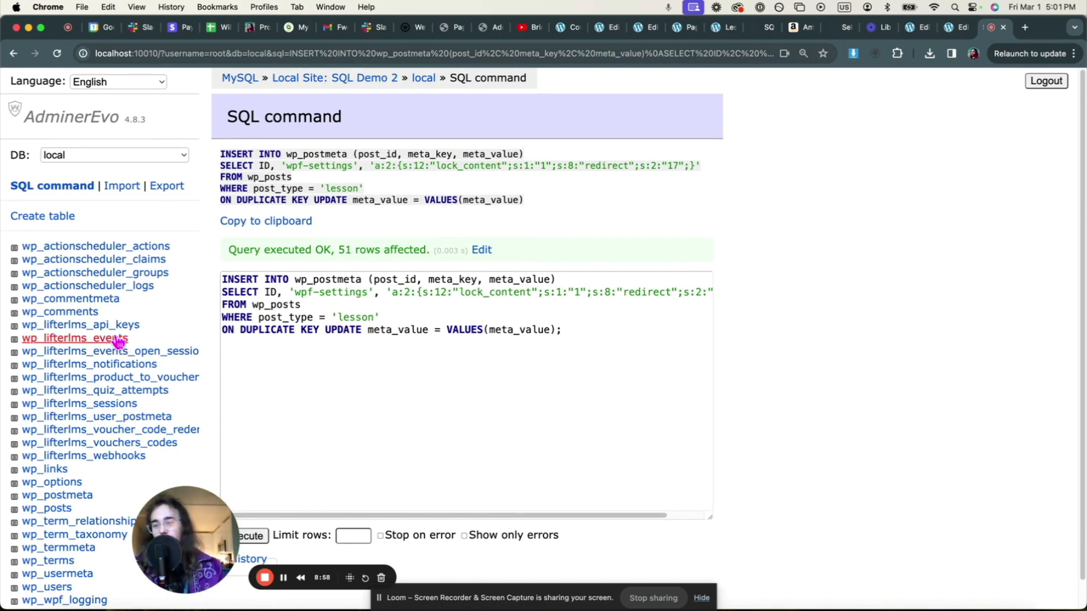
scroll(116, 335, down, 1)
scroll(117, 335, up, 1)
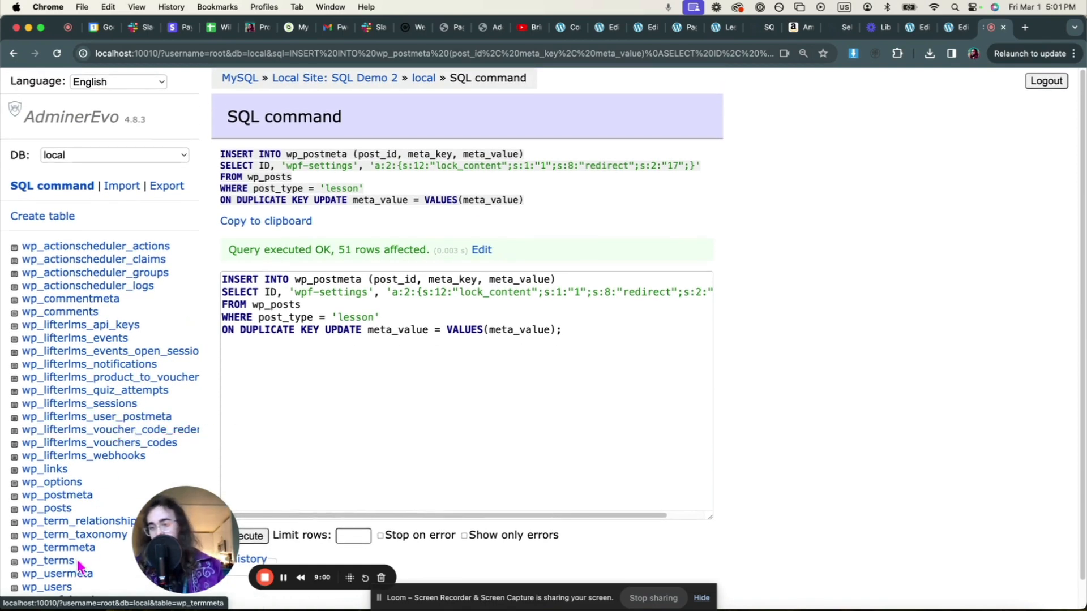
- Browse the rows stored in the wp_postmeta table
click(62, 497)
click(247, 161)
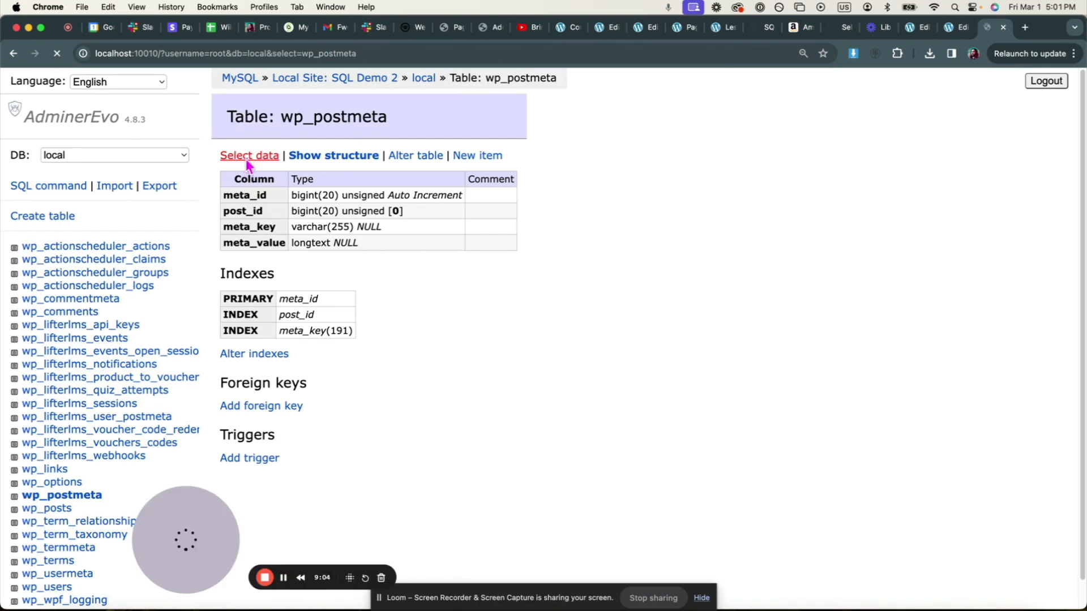
scroll(370, 272, down, 3)
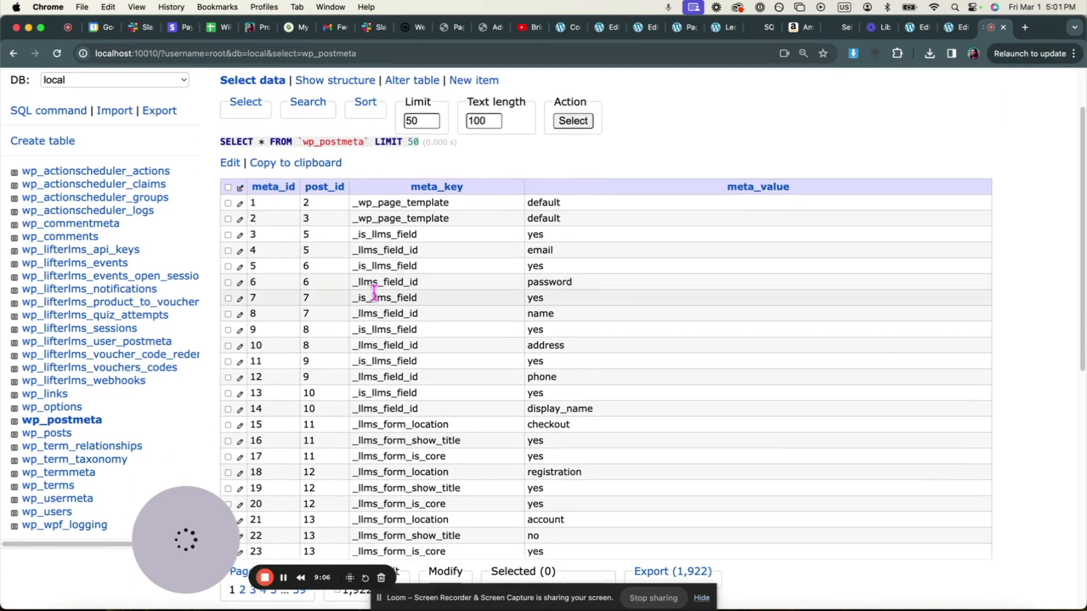
scroll(373, 291, up, 2)
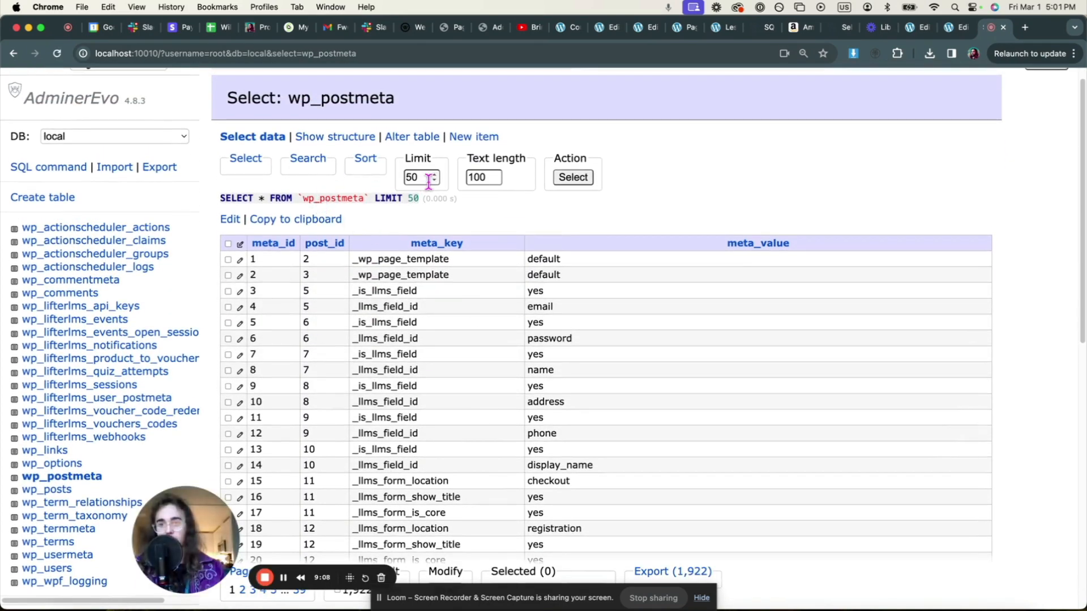
- Filter wp_postmeta with LIKE %wpf% to list the 52 wpf-settings rows redirecting to 17
click(308, 159)
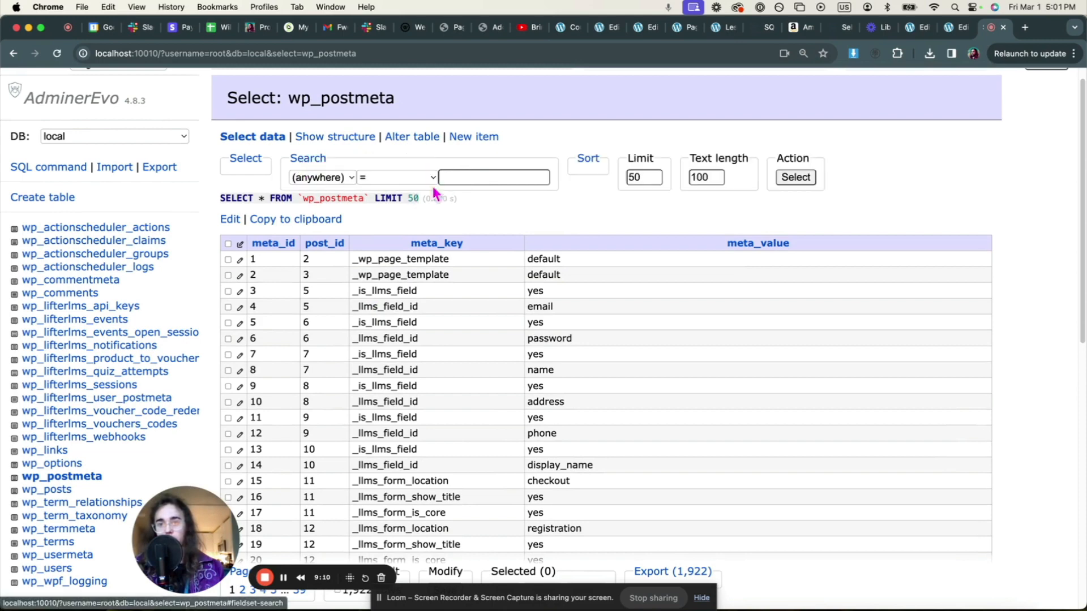
click(396, 178)
click(399, 292)
click(483, 174)
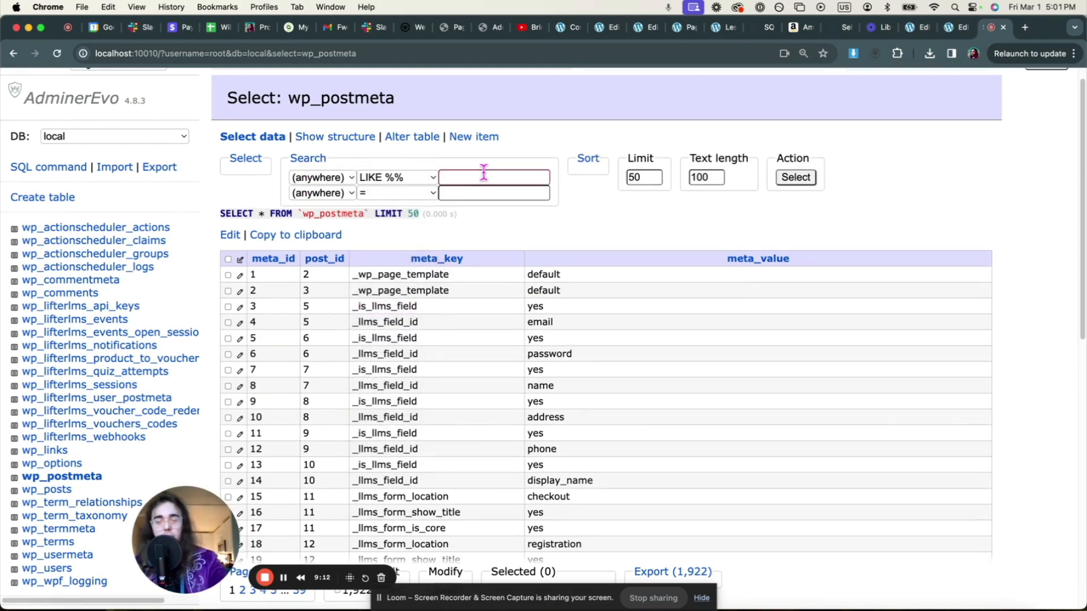
text(wpf)
scroll(730, 181, up, 1)
click(800, 186)
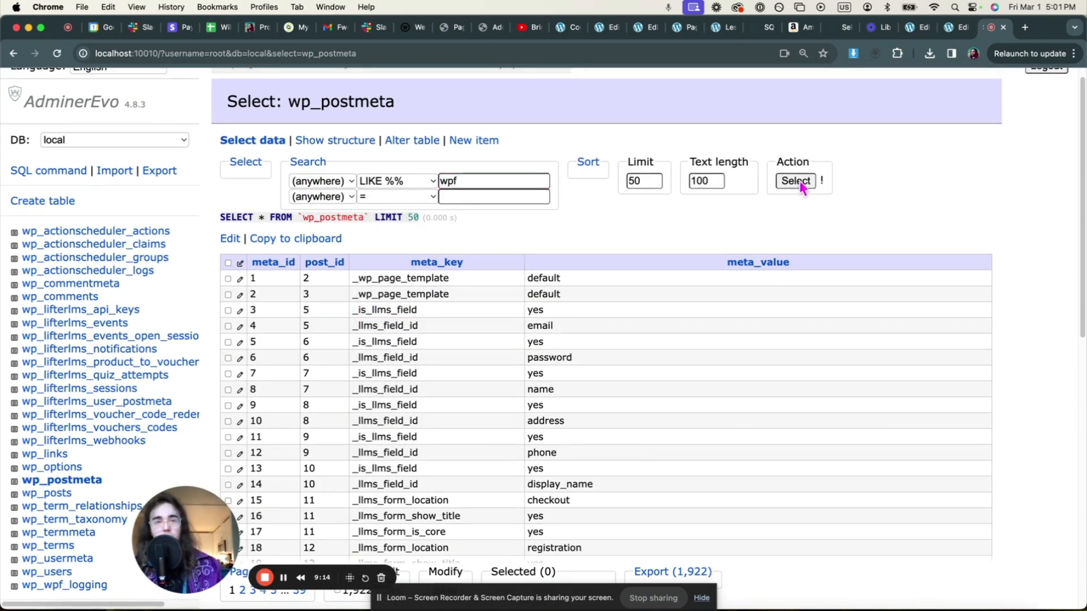
scroll(456, 271, down, 3)
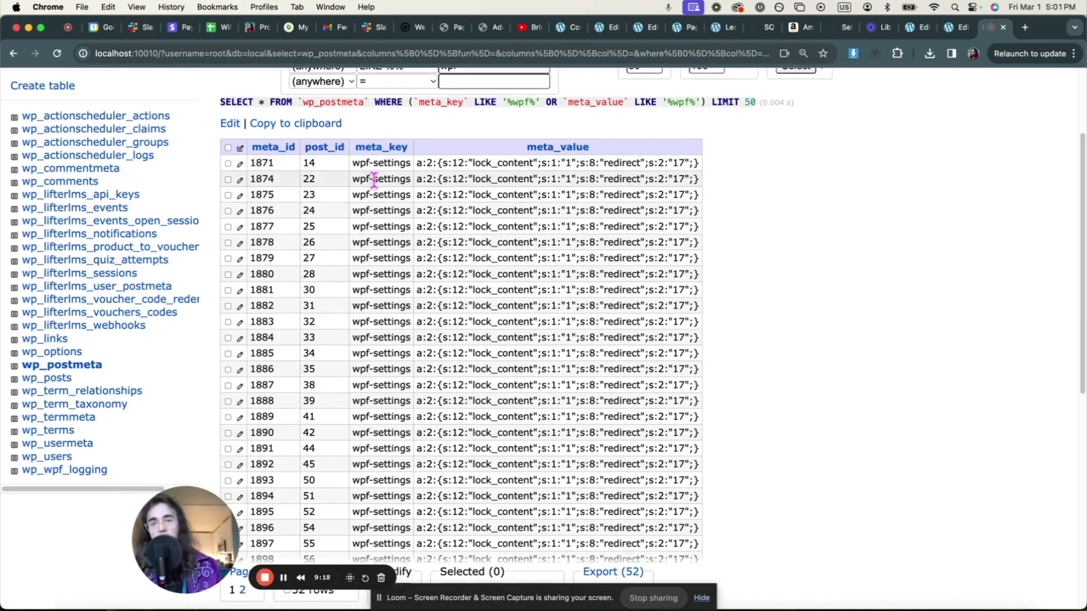
scroll(373, 187, down, 1)
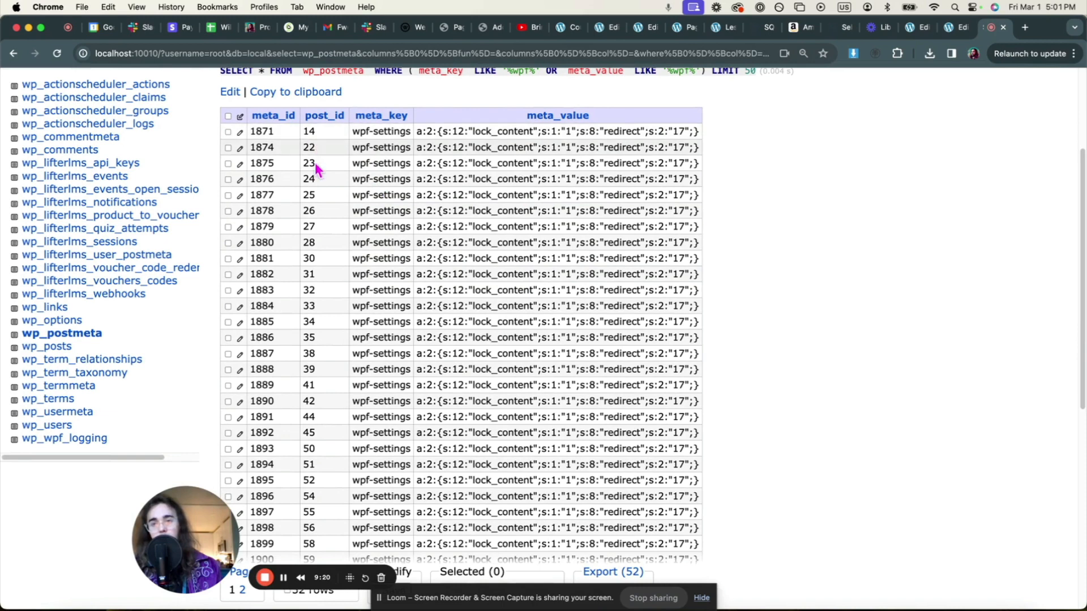
- Open the Implementation Feedback And Support lesson and confirm it requires login with a Dashboard redirect
click(908, 33)
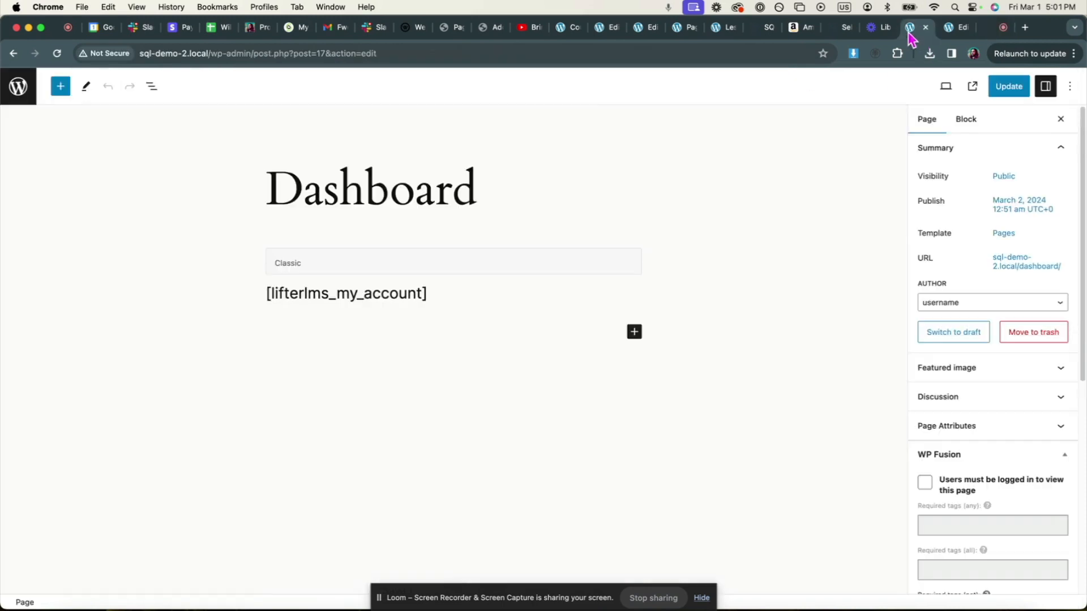
click(18, 86)
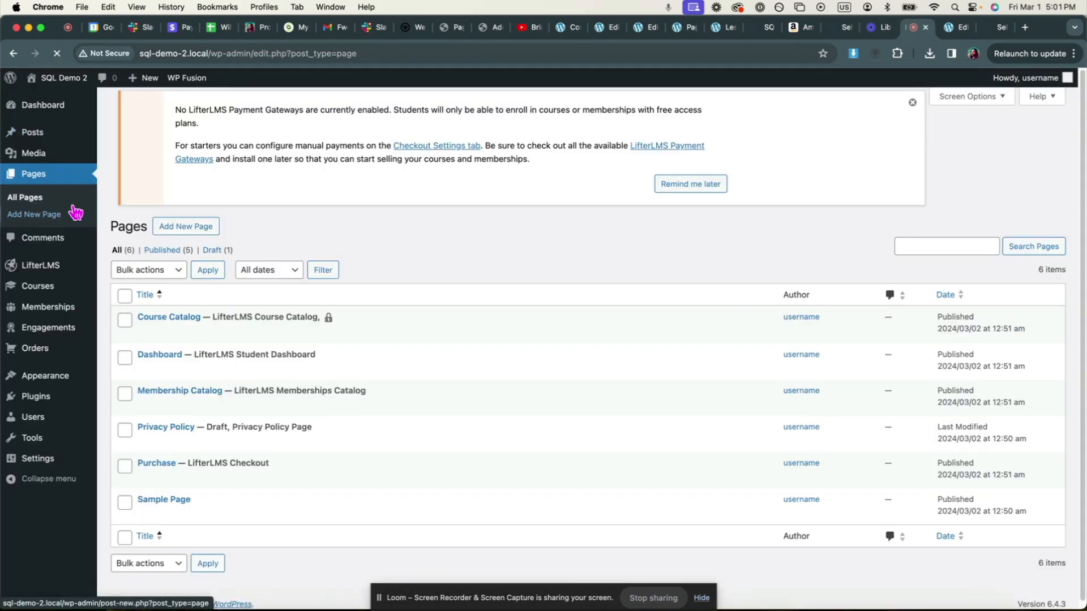
mouse_move(44, 286)
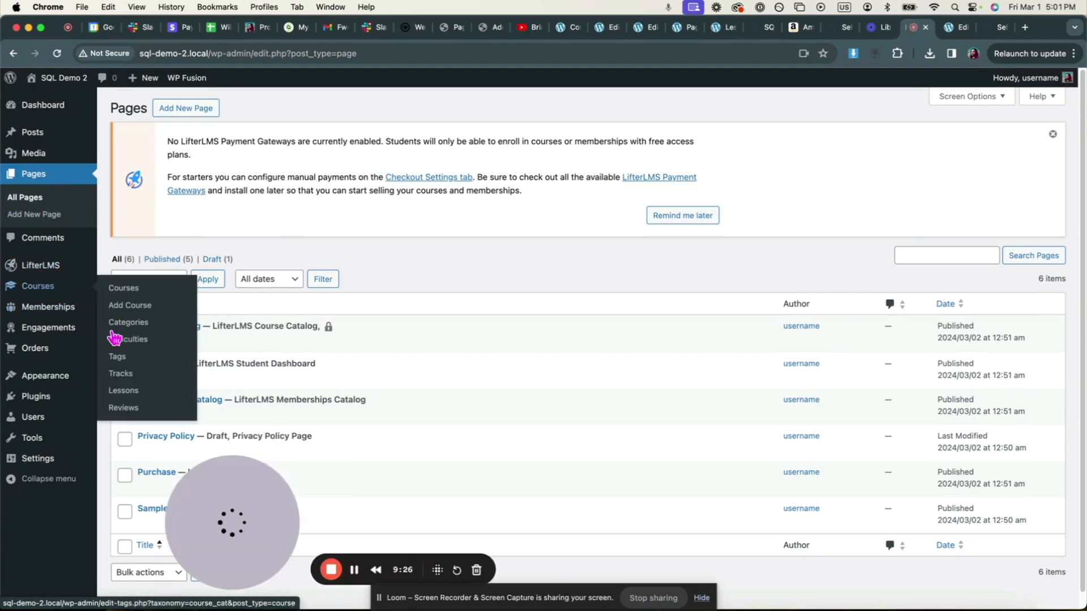
click(122, 391)
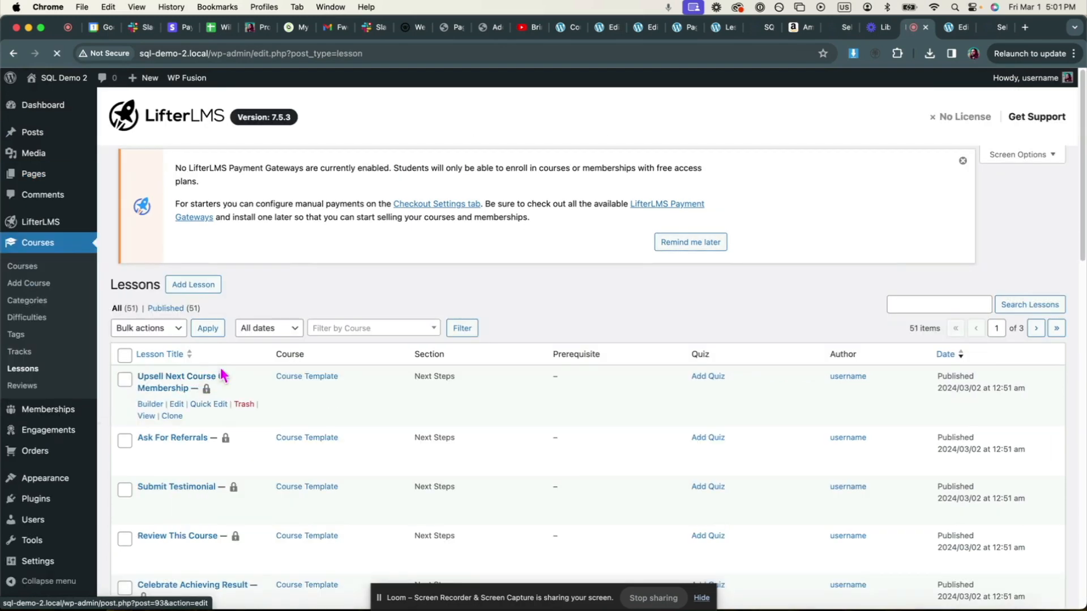
scroll(226, 368, down, 4)
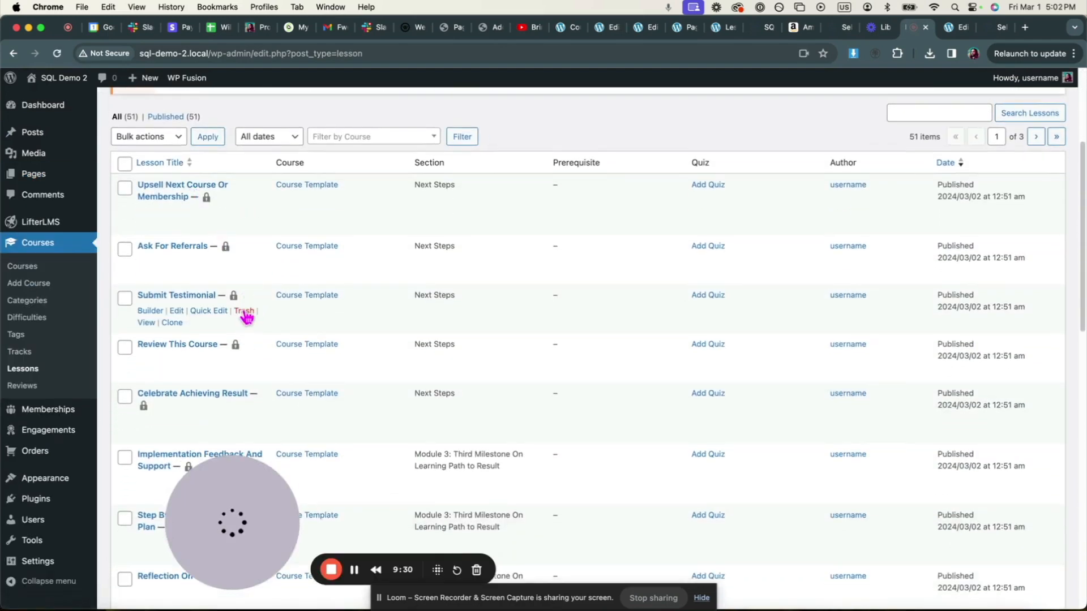
scroll(247, 318, down, 3)
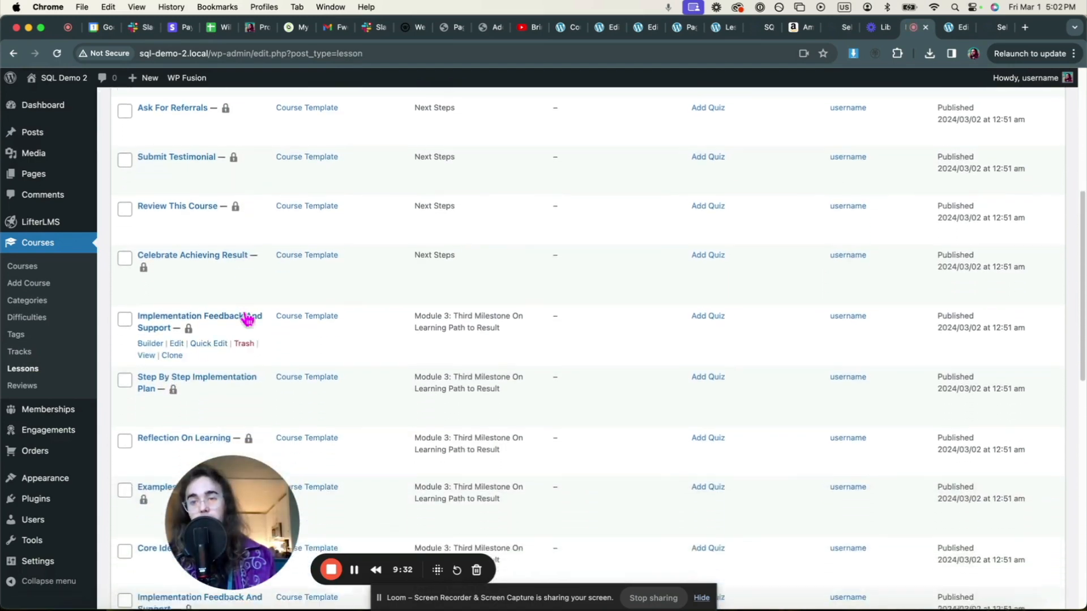
scroll(247, 319, down, 2)
click(149, 254)
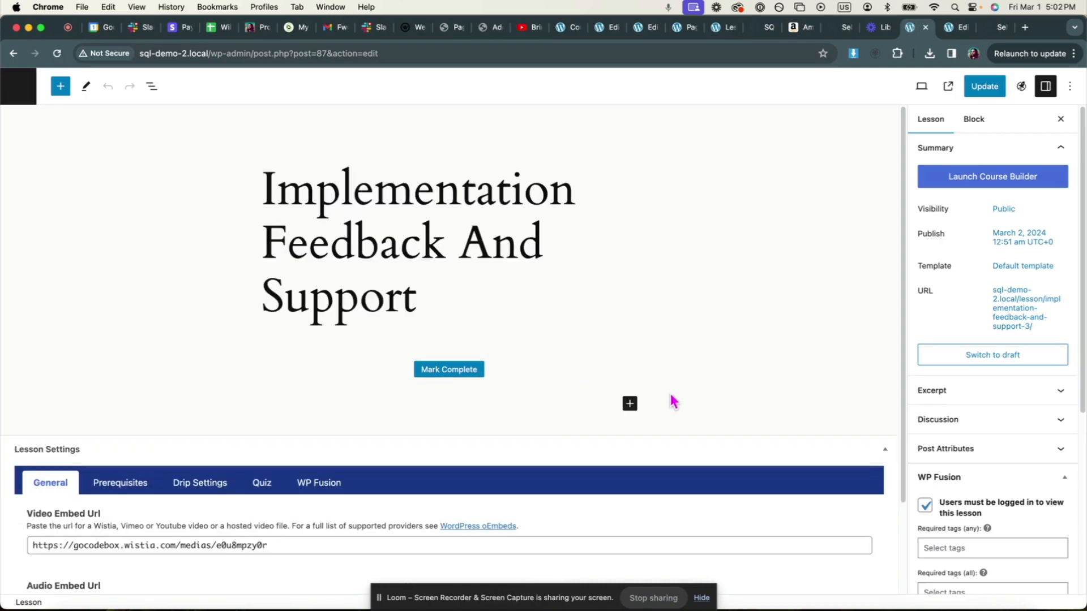
scroll(1028, 395, down, 6)
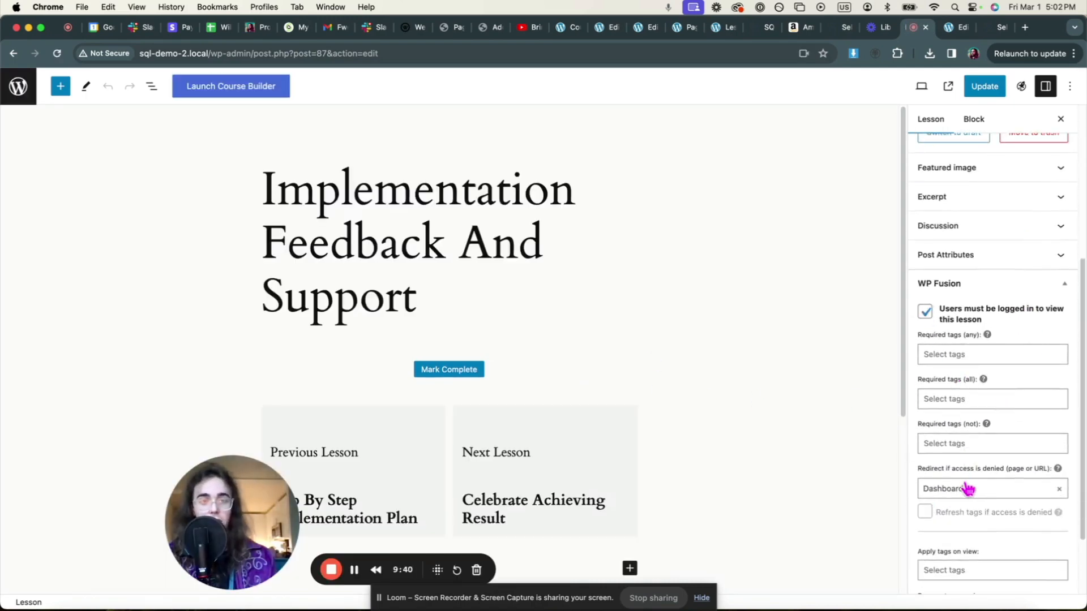
click(13, 53)
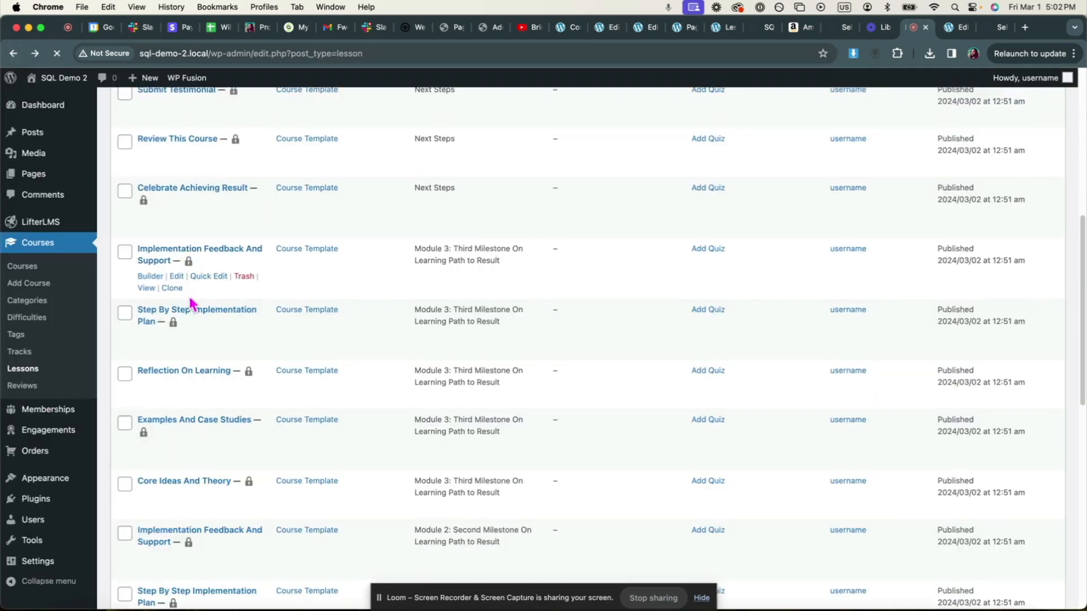
scroll(195, 303, down, 3)
scroll(196, 304, down, 2)
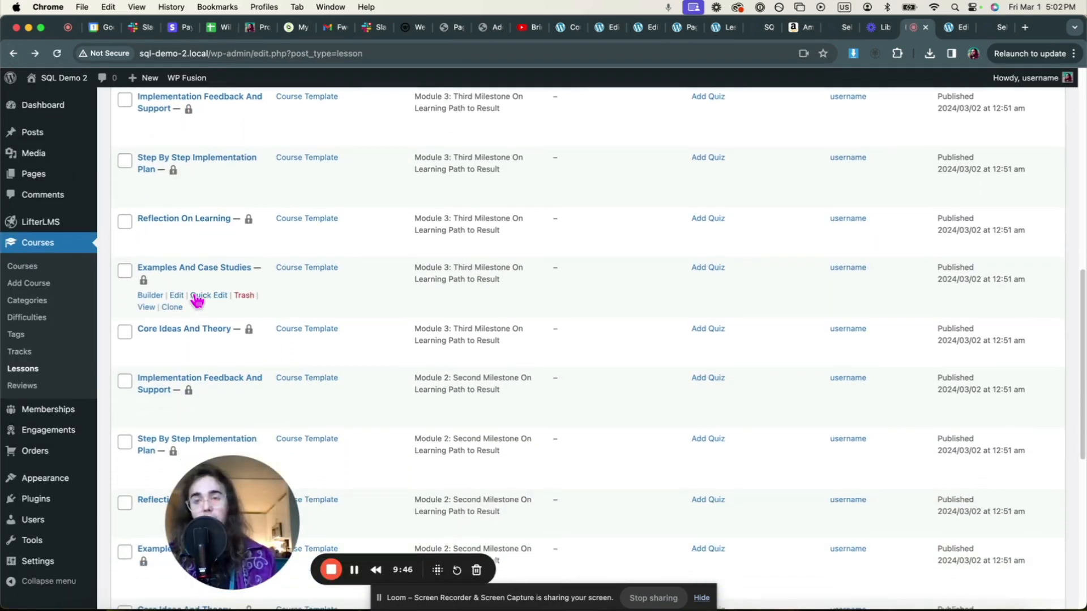
scroll(198, 299, down, 5)
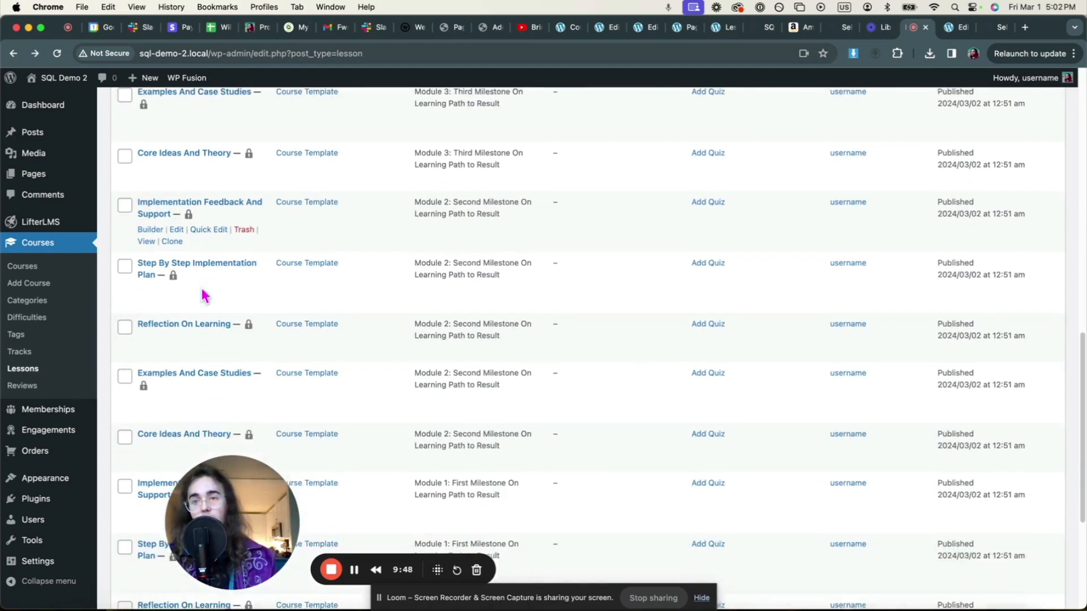
scroll(205, 296, down, 2)
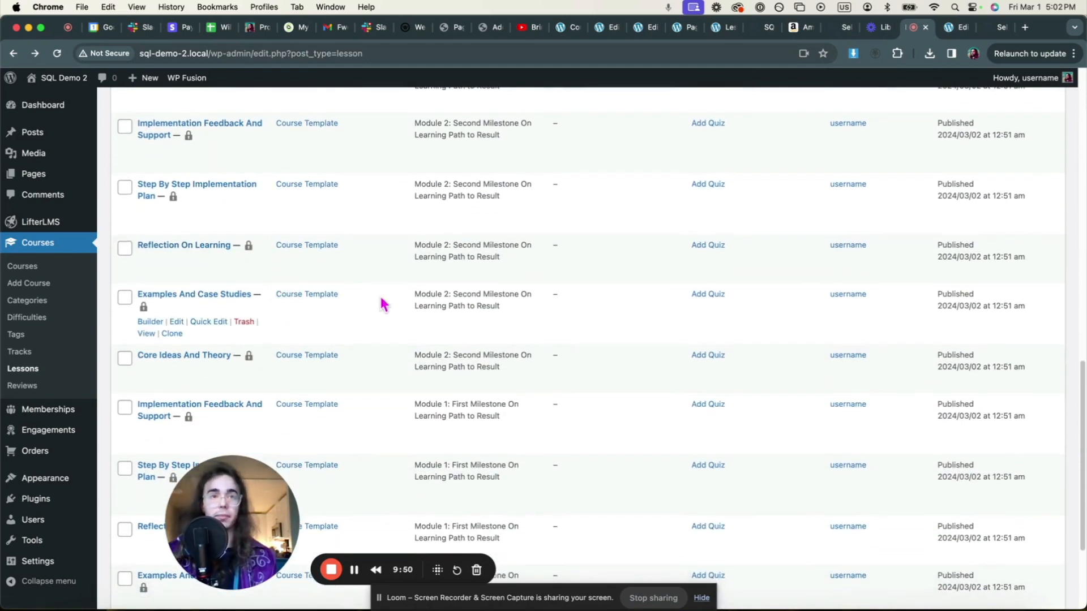